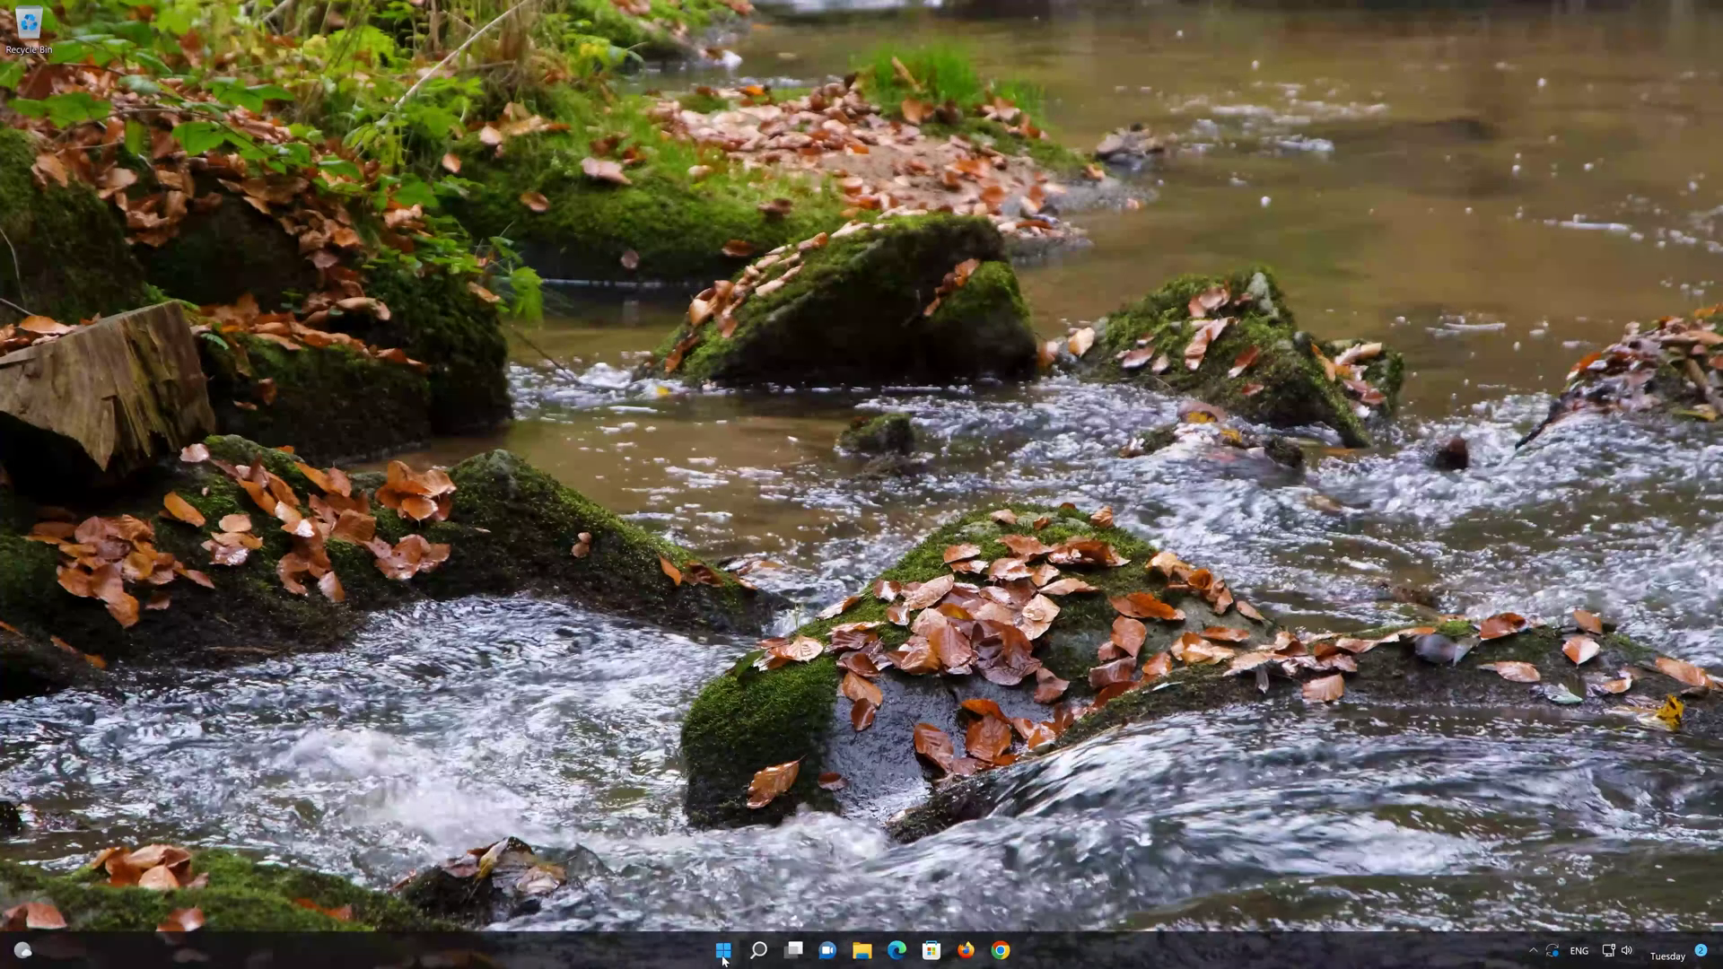
Step: Bring up the Start menu to reach the pinned Settings app
key("super")
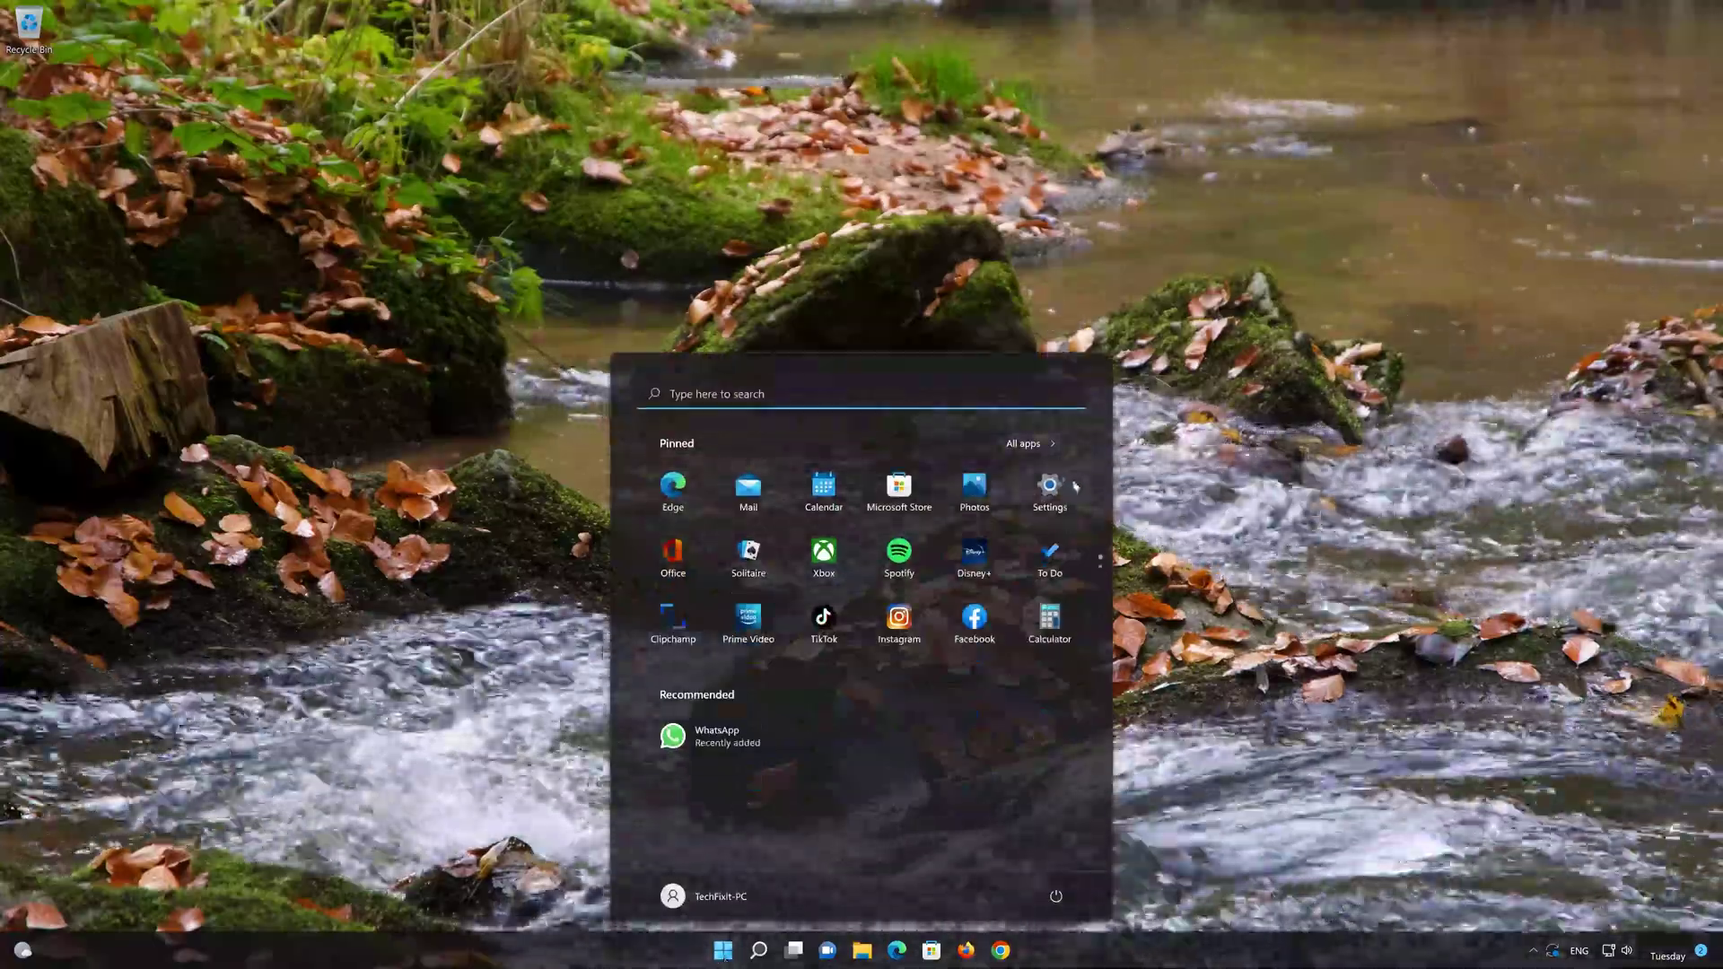
Step: Enable 'Automatically hide the taskbar' under Personalization > Taskbar > Taskbar behaviors
left_click(1065, 491)
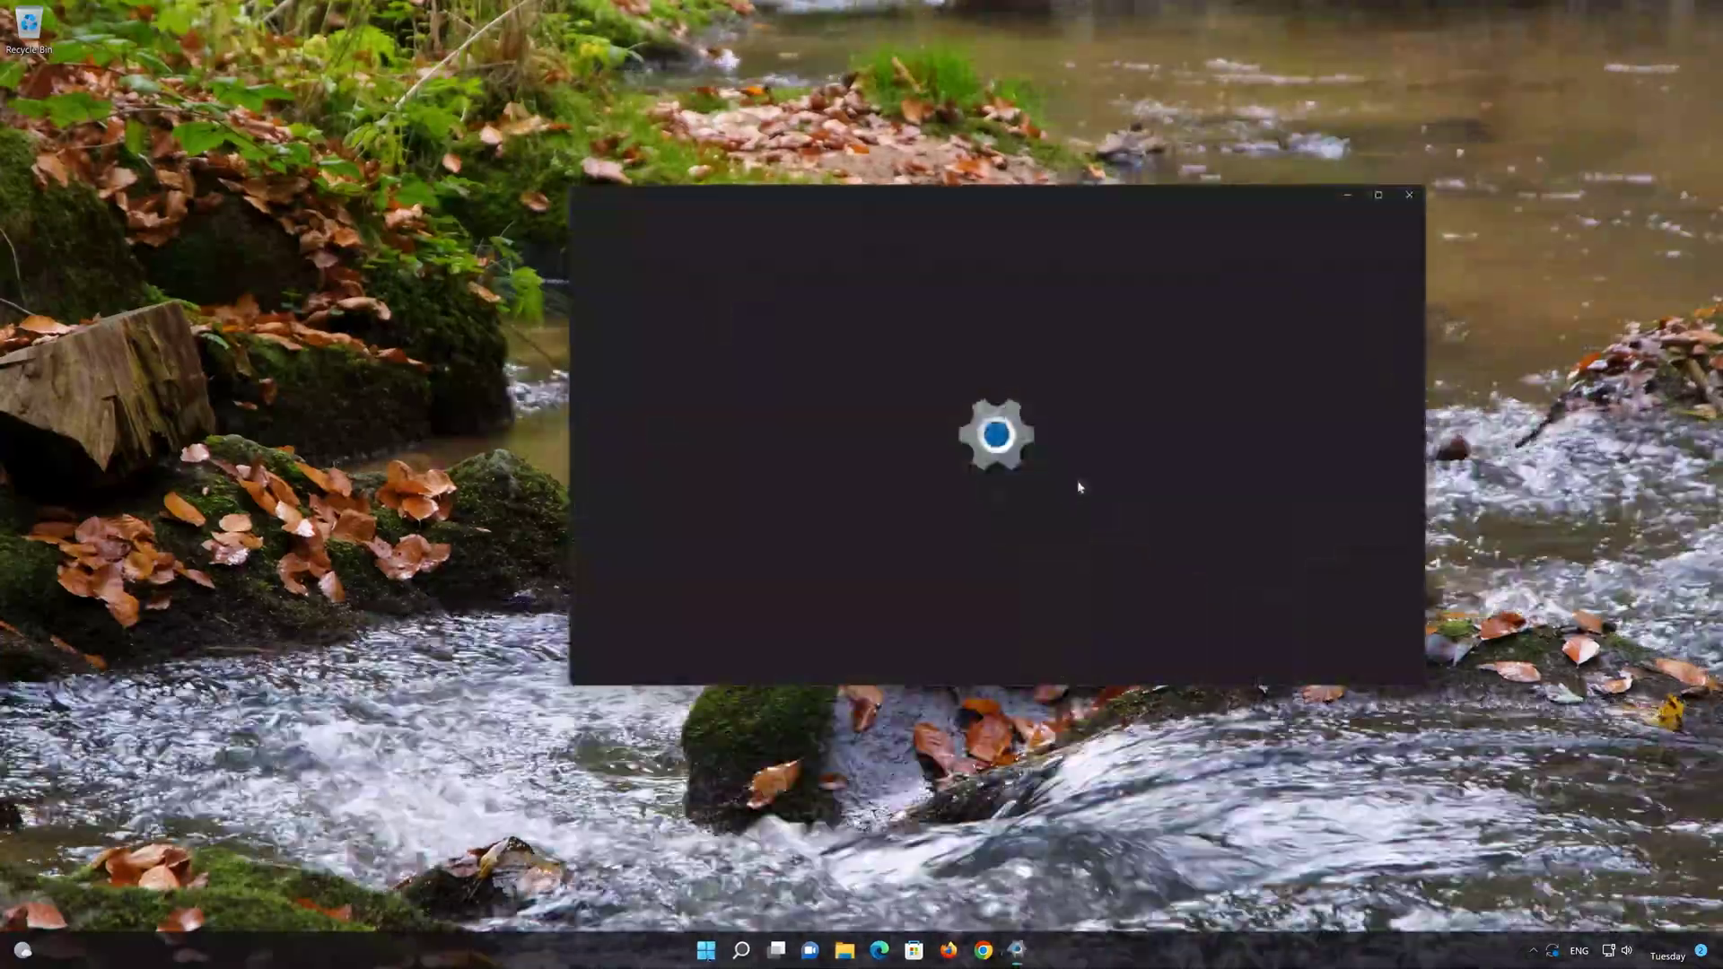
left_click_drag(1010, 212, 884, 211)
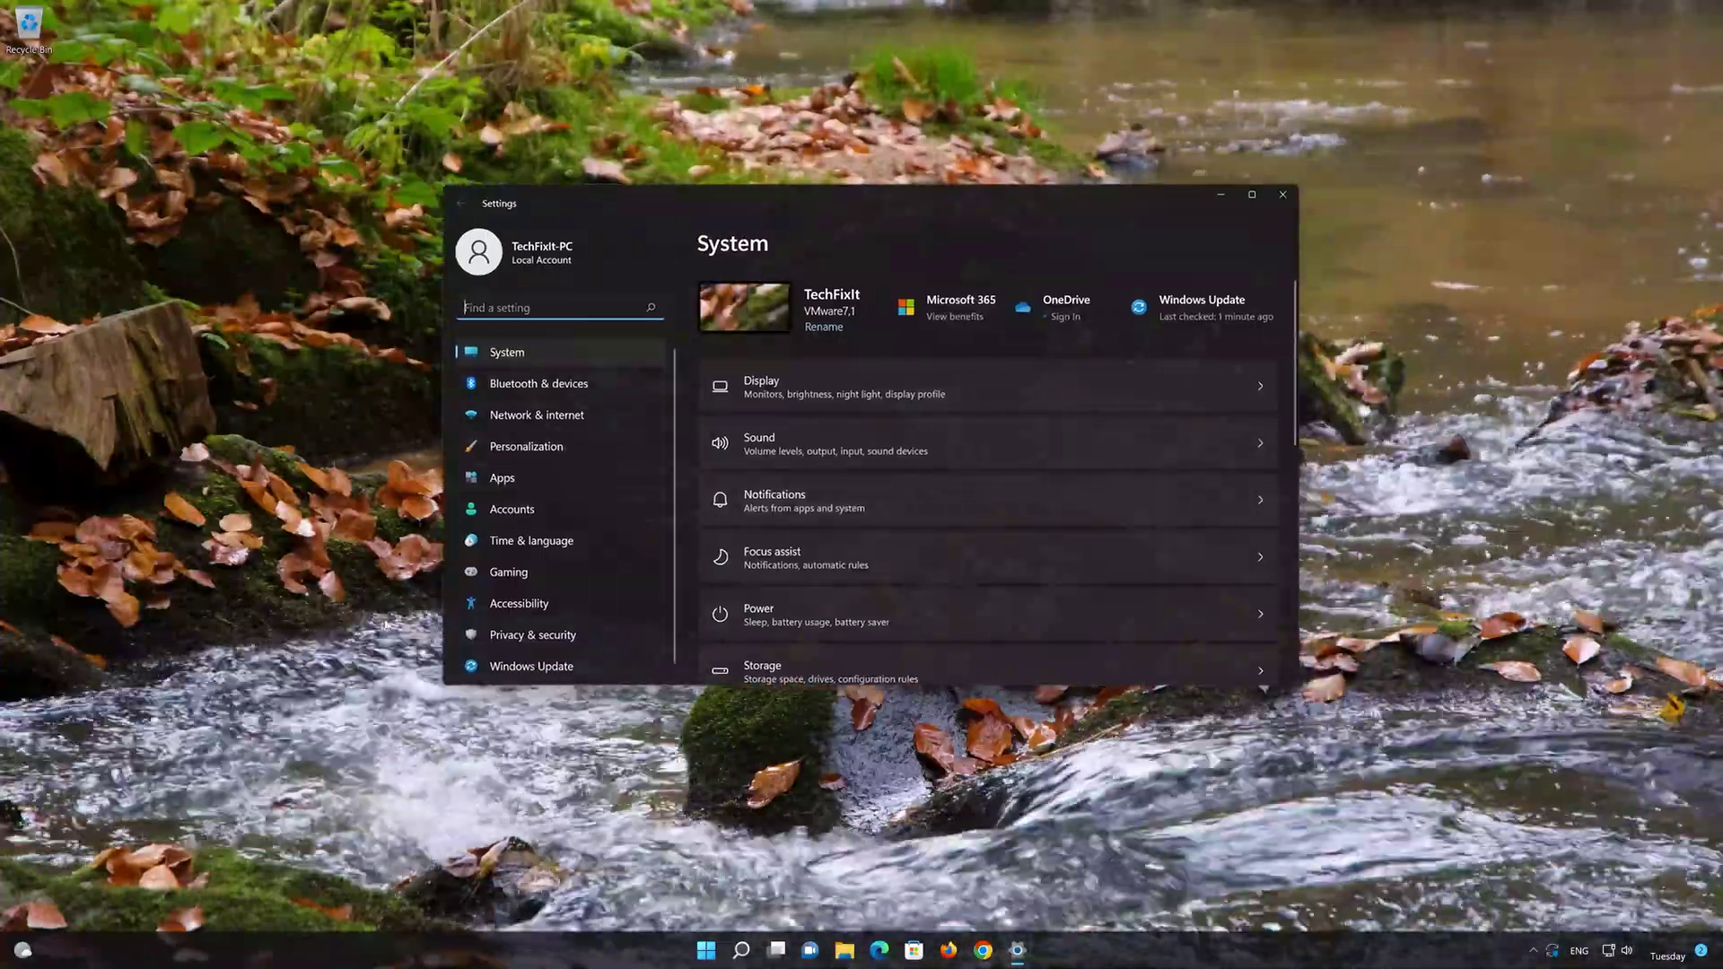
left_click(599, 446)
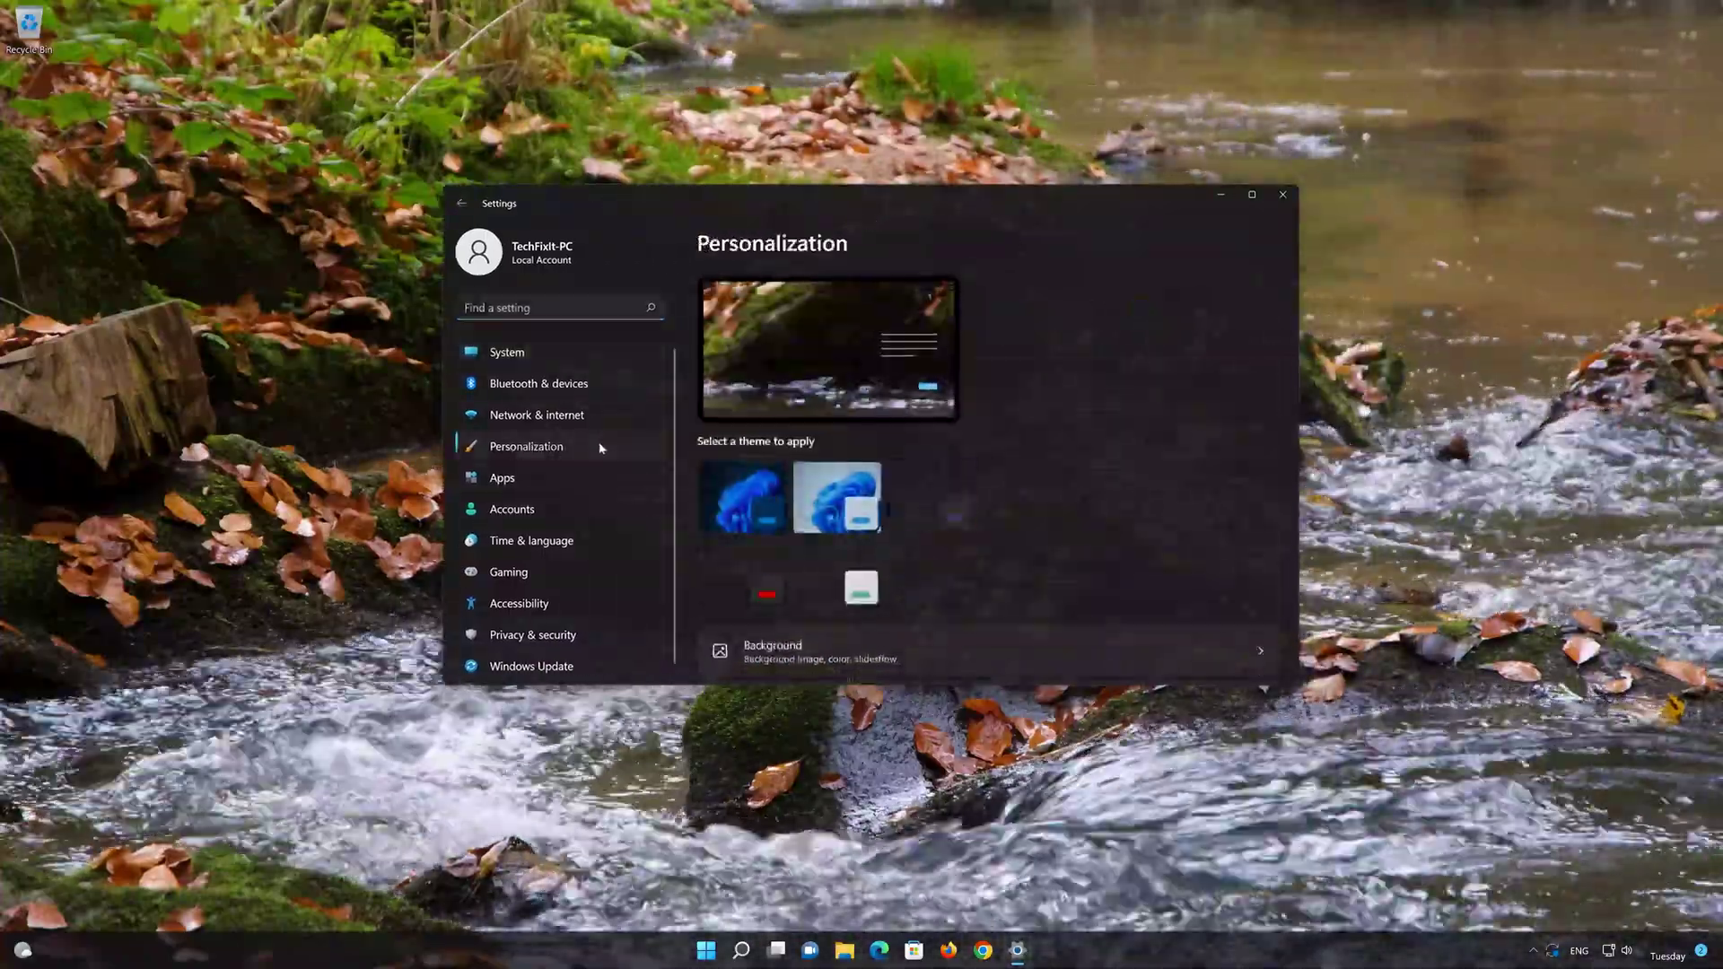
scroll(1048, 468, "down", 3)
scroll(1049, 473, "down", 3)
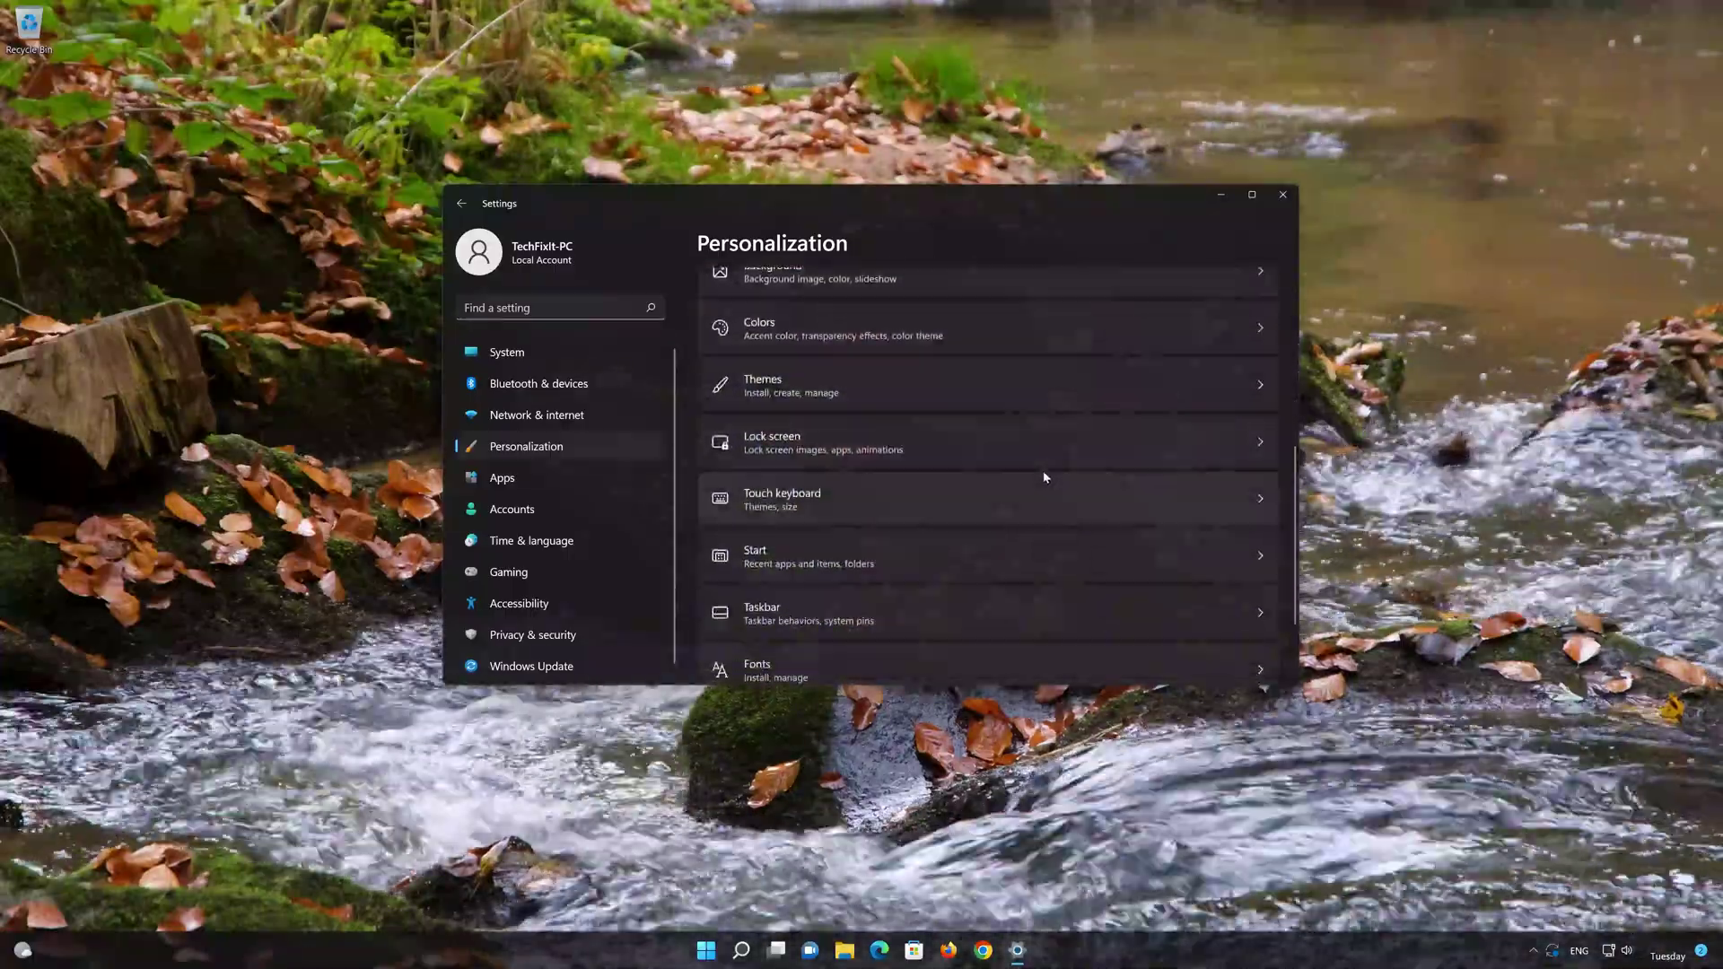
scroll(1049, 473, "down", 2)
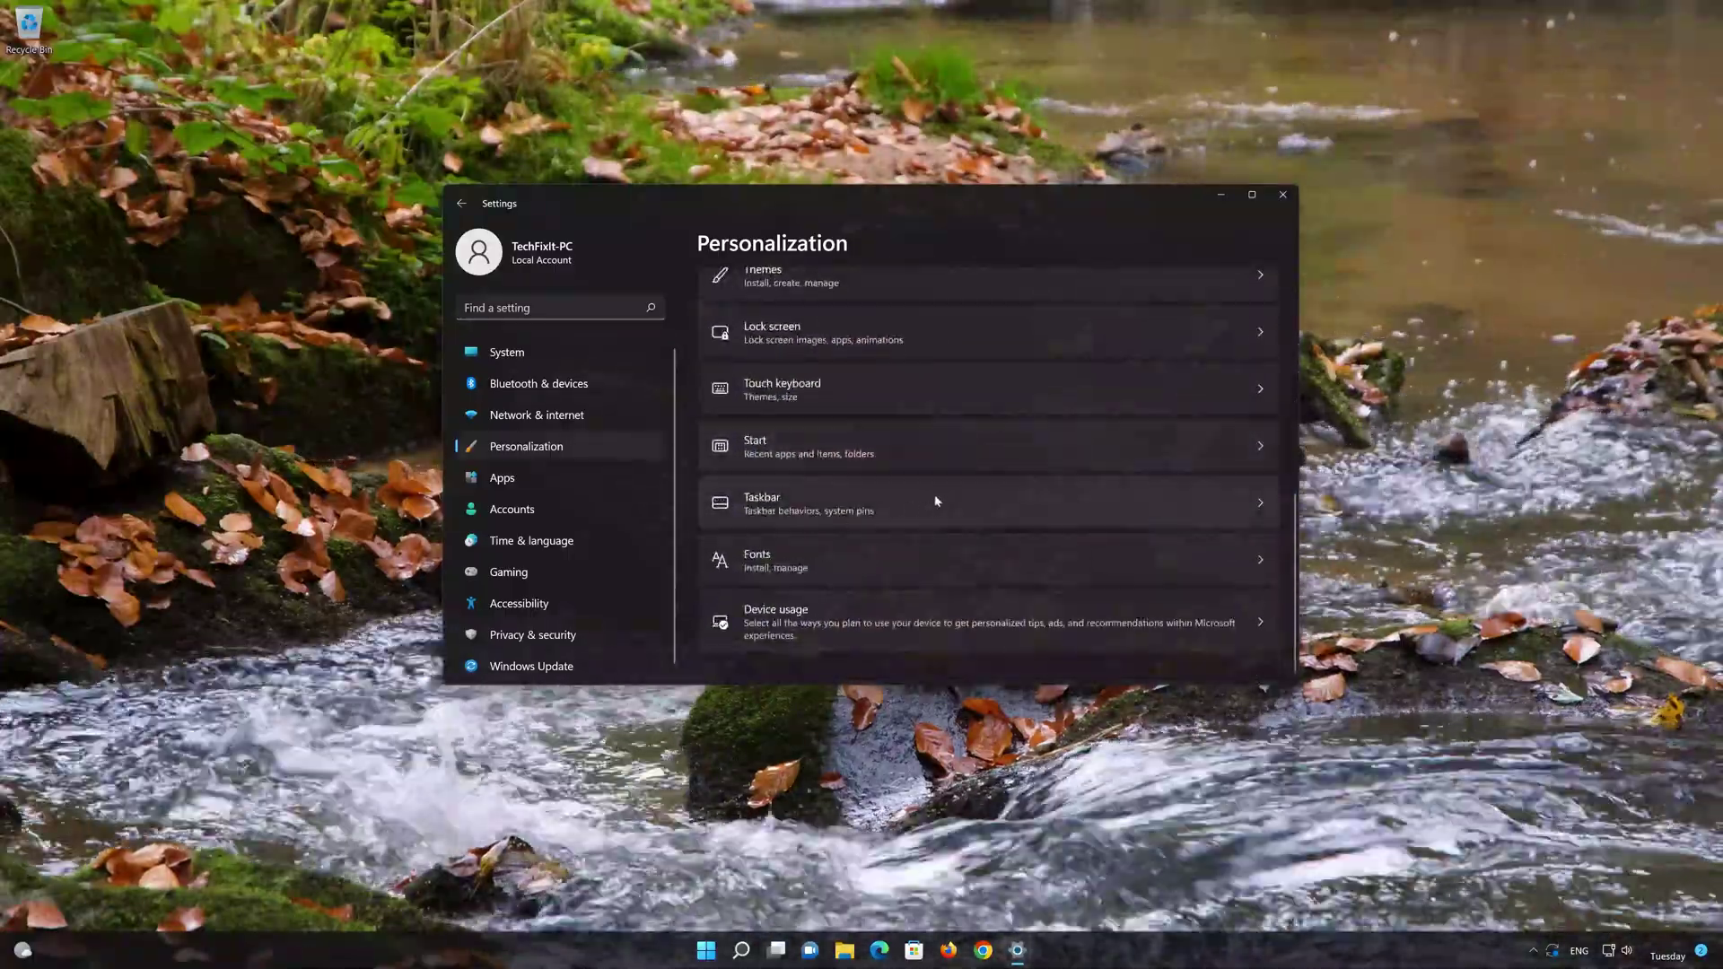
left_click(929, 498)
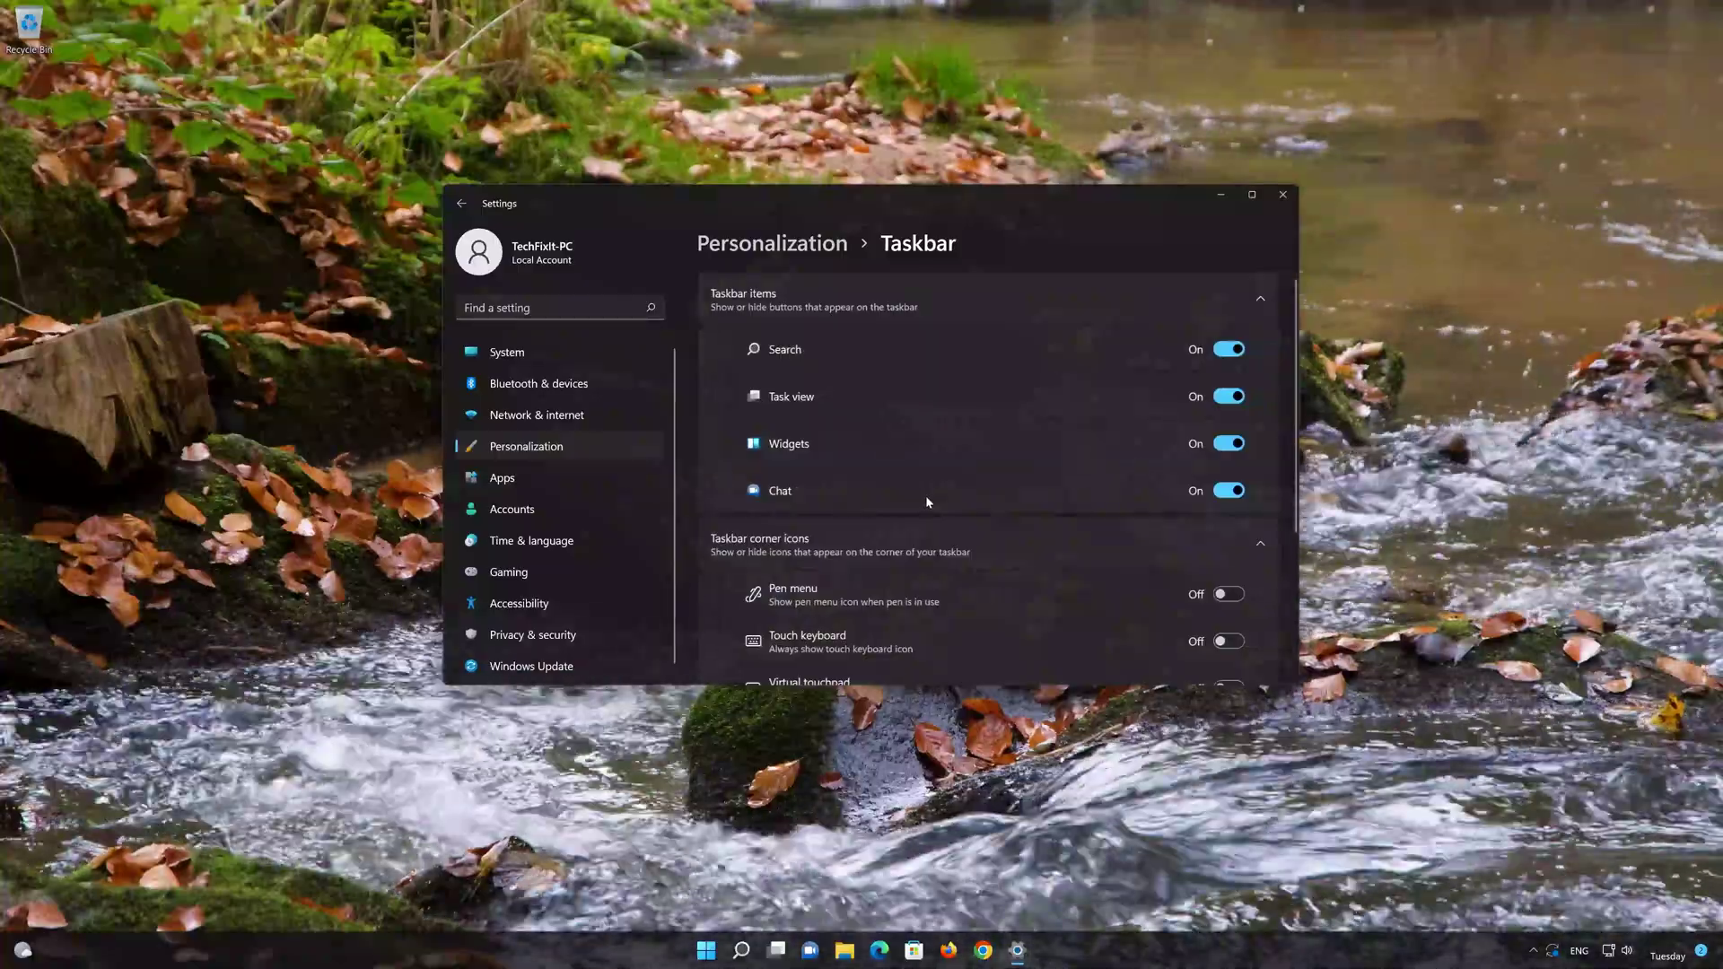
scroll(925, 495, "down", 3)
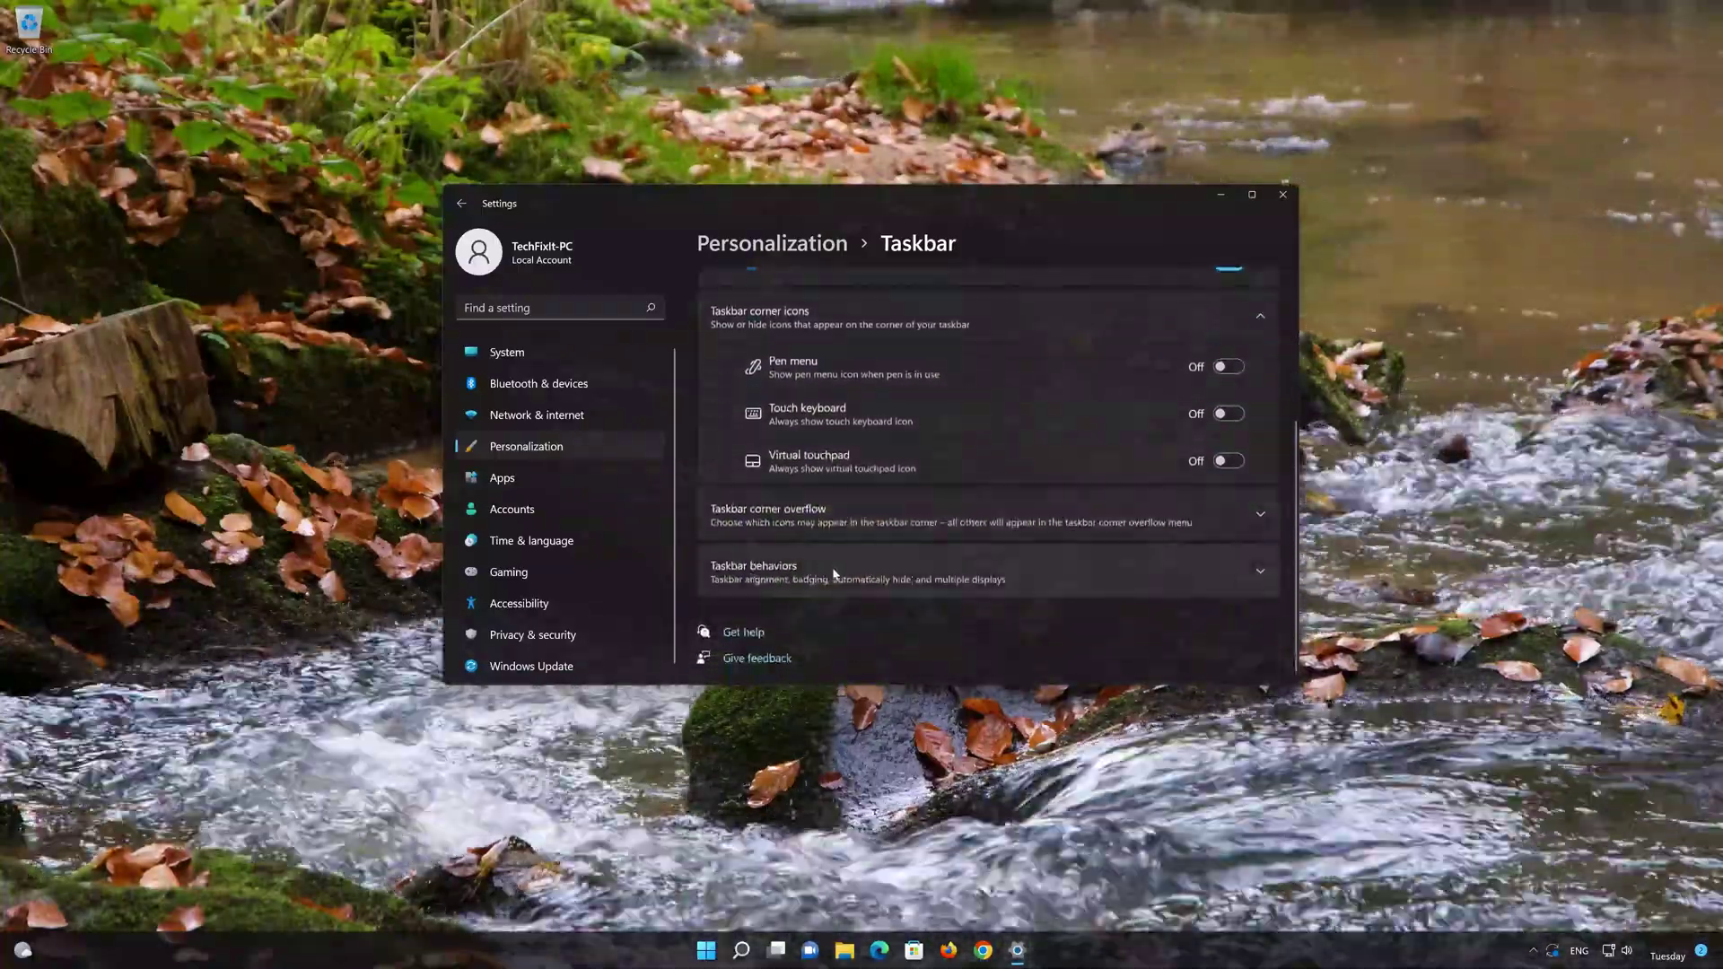
left_click(880, 572)
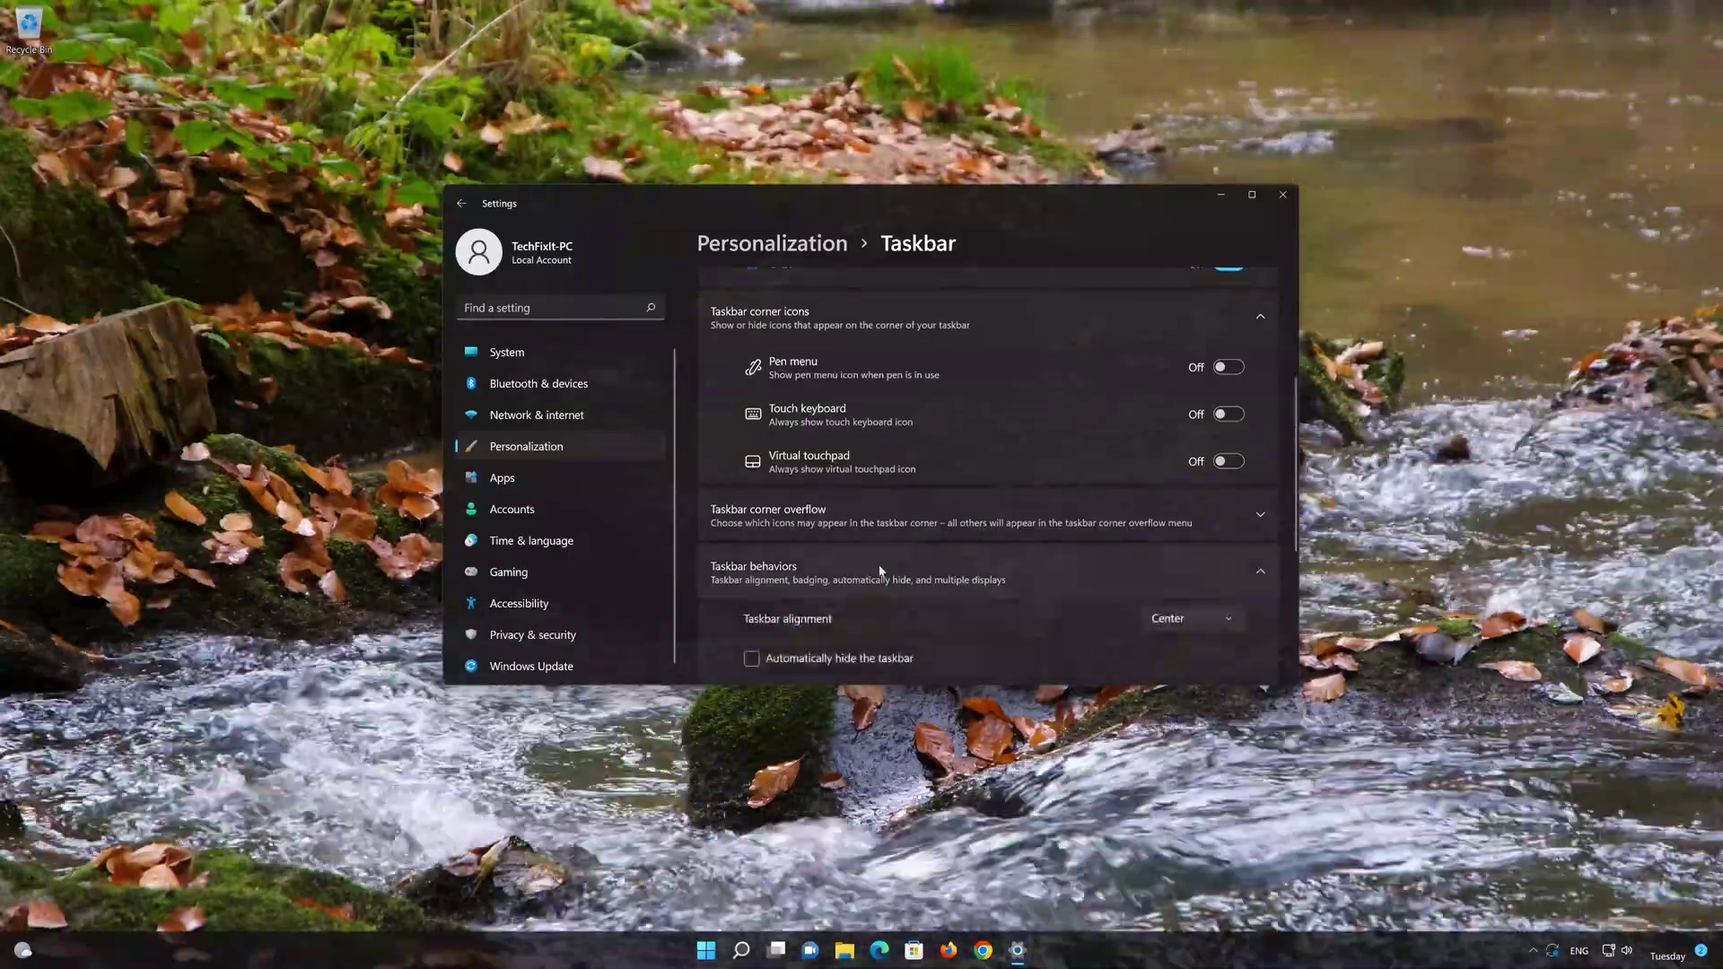
scroll(889, 566, "down", 2)
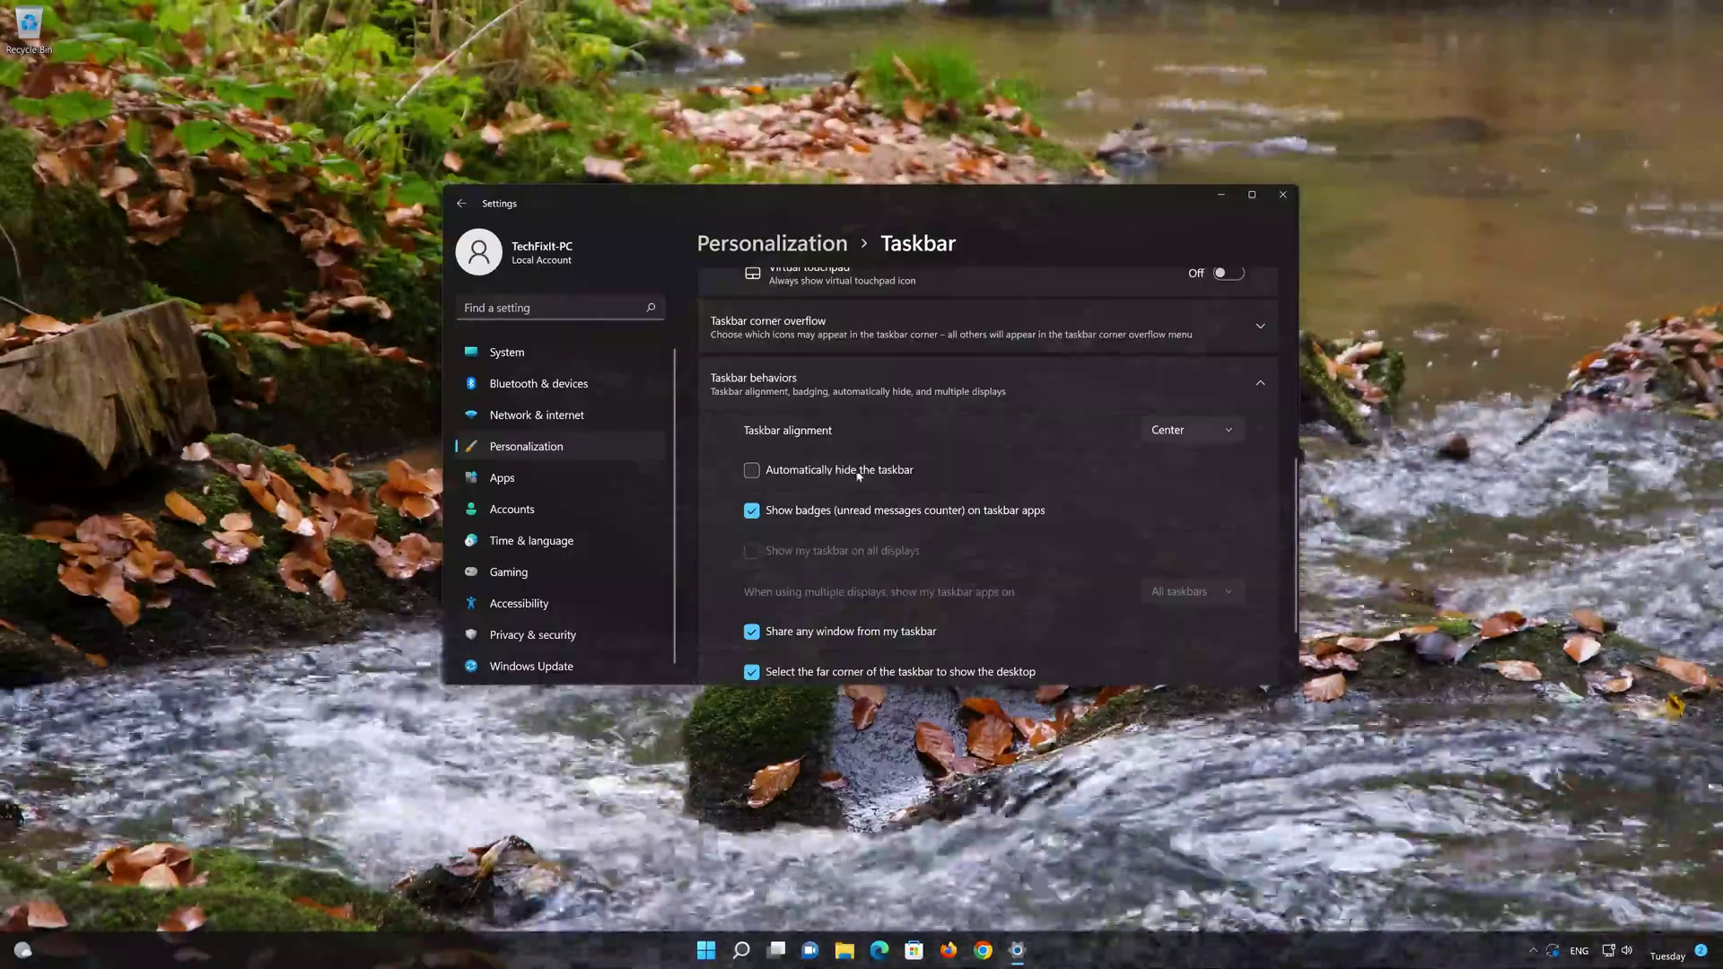
left_click(751, 470)
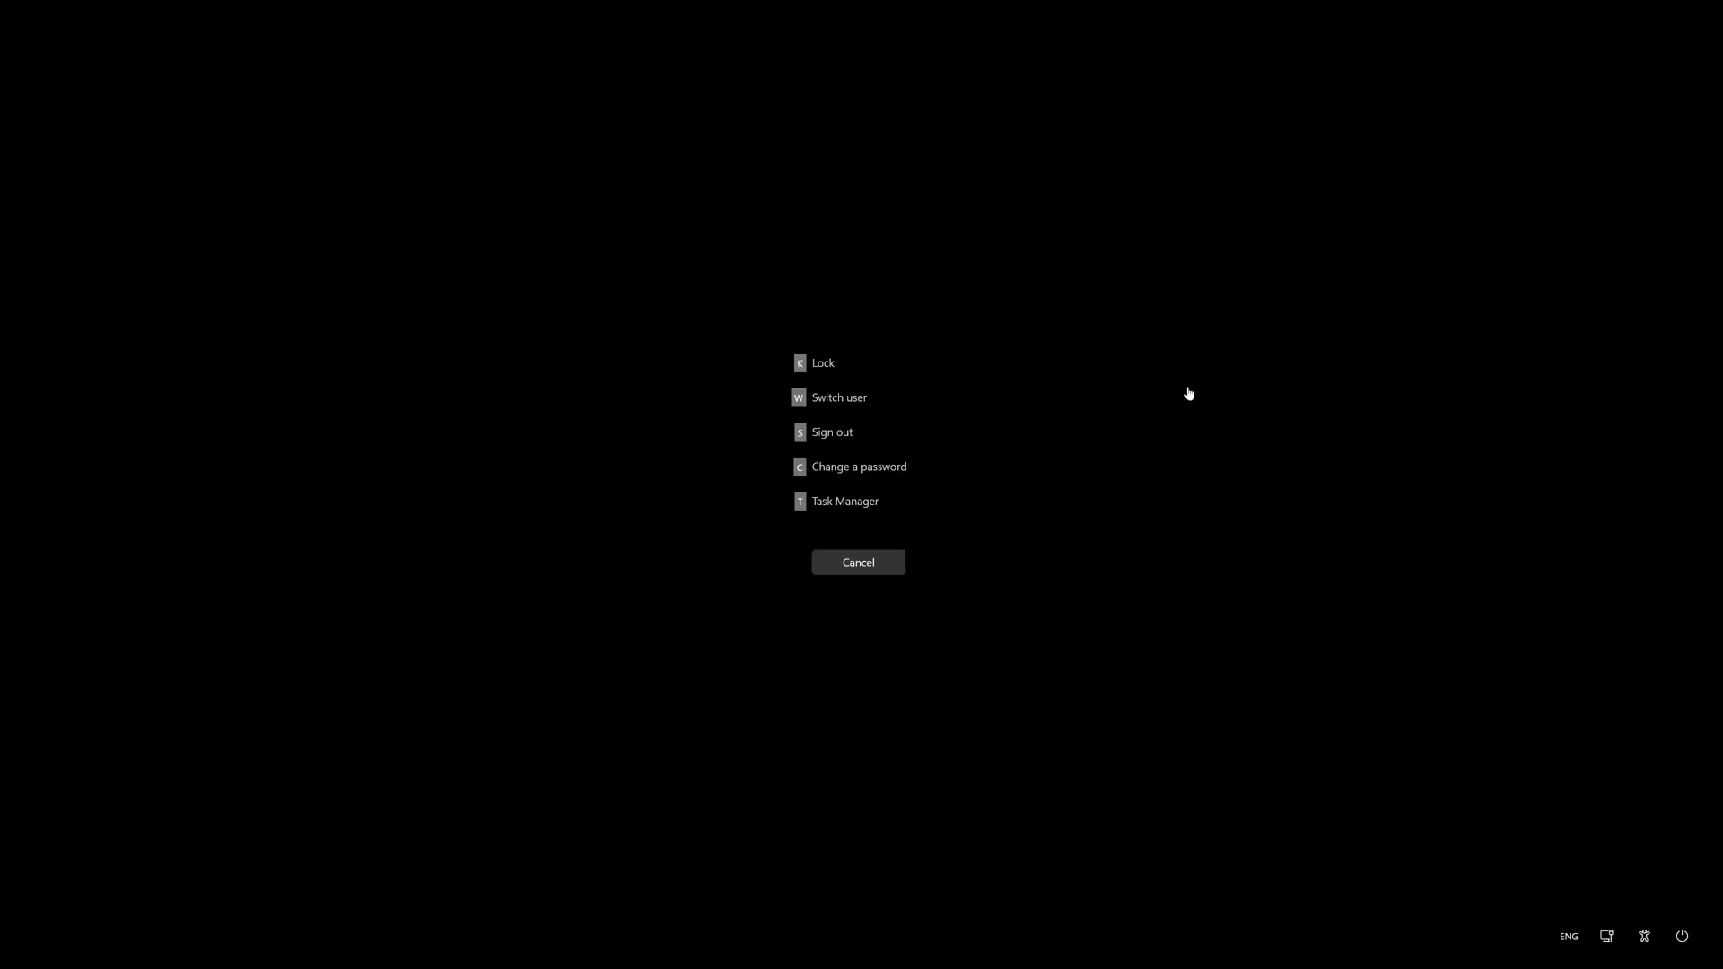
Step: Expand Task Manager to the full processes view and open its File menu
left_click(861, 502)
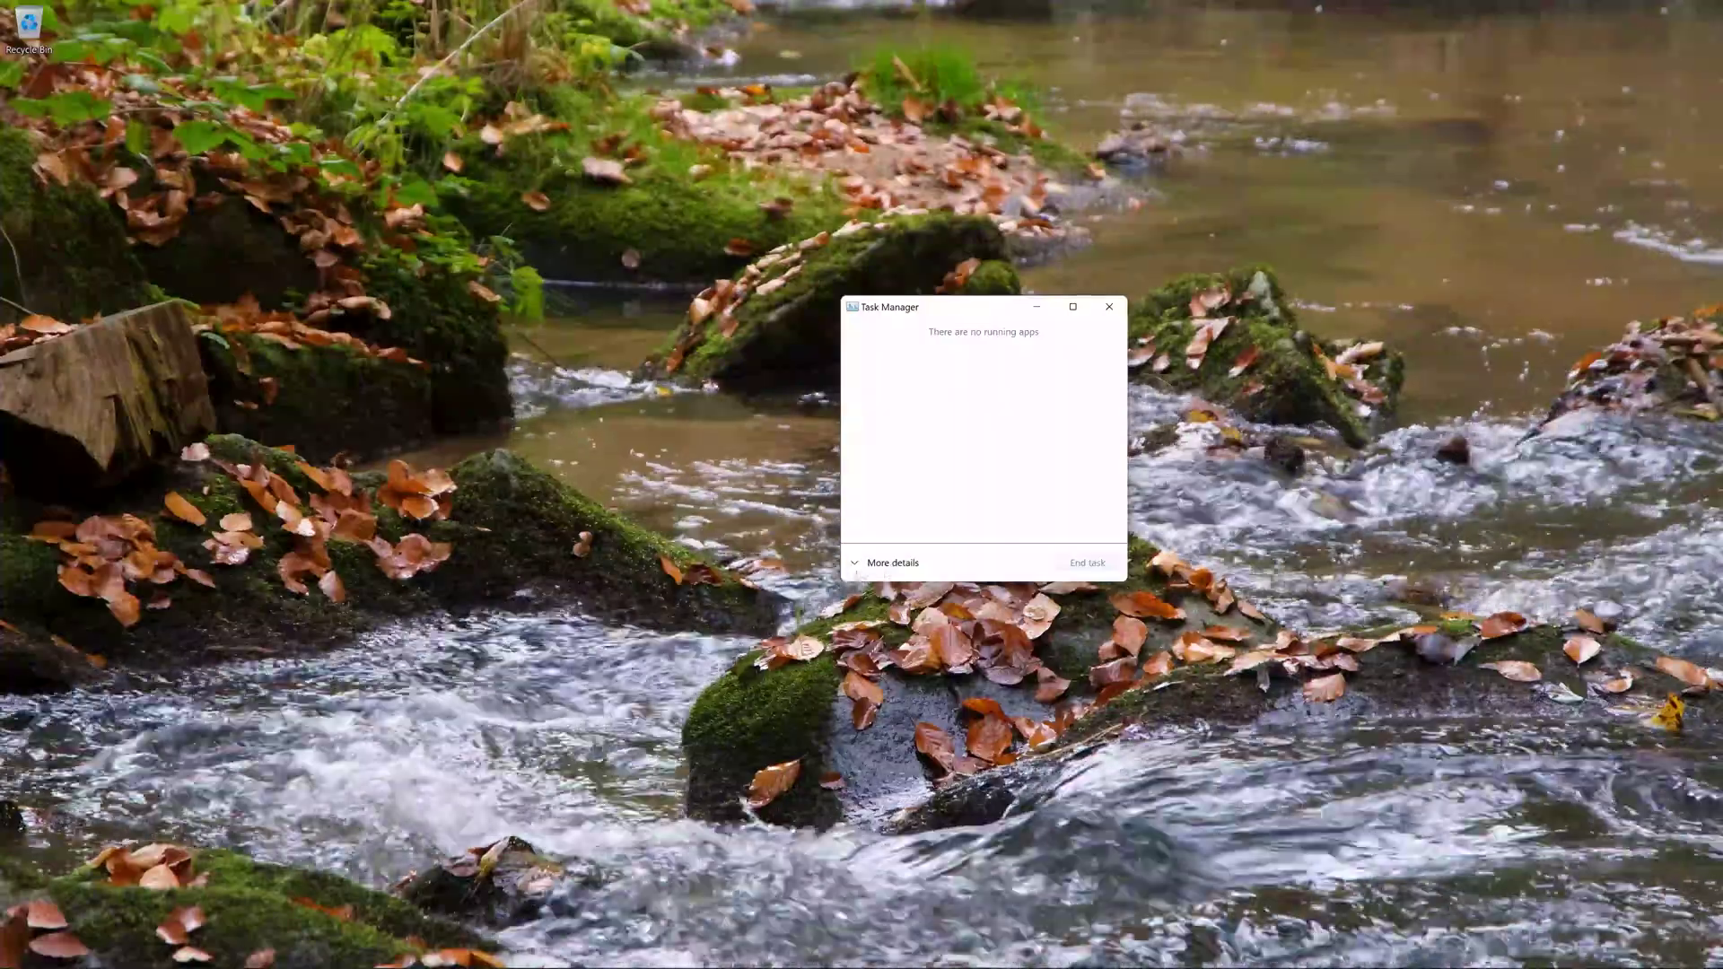
left_click(856, 566)
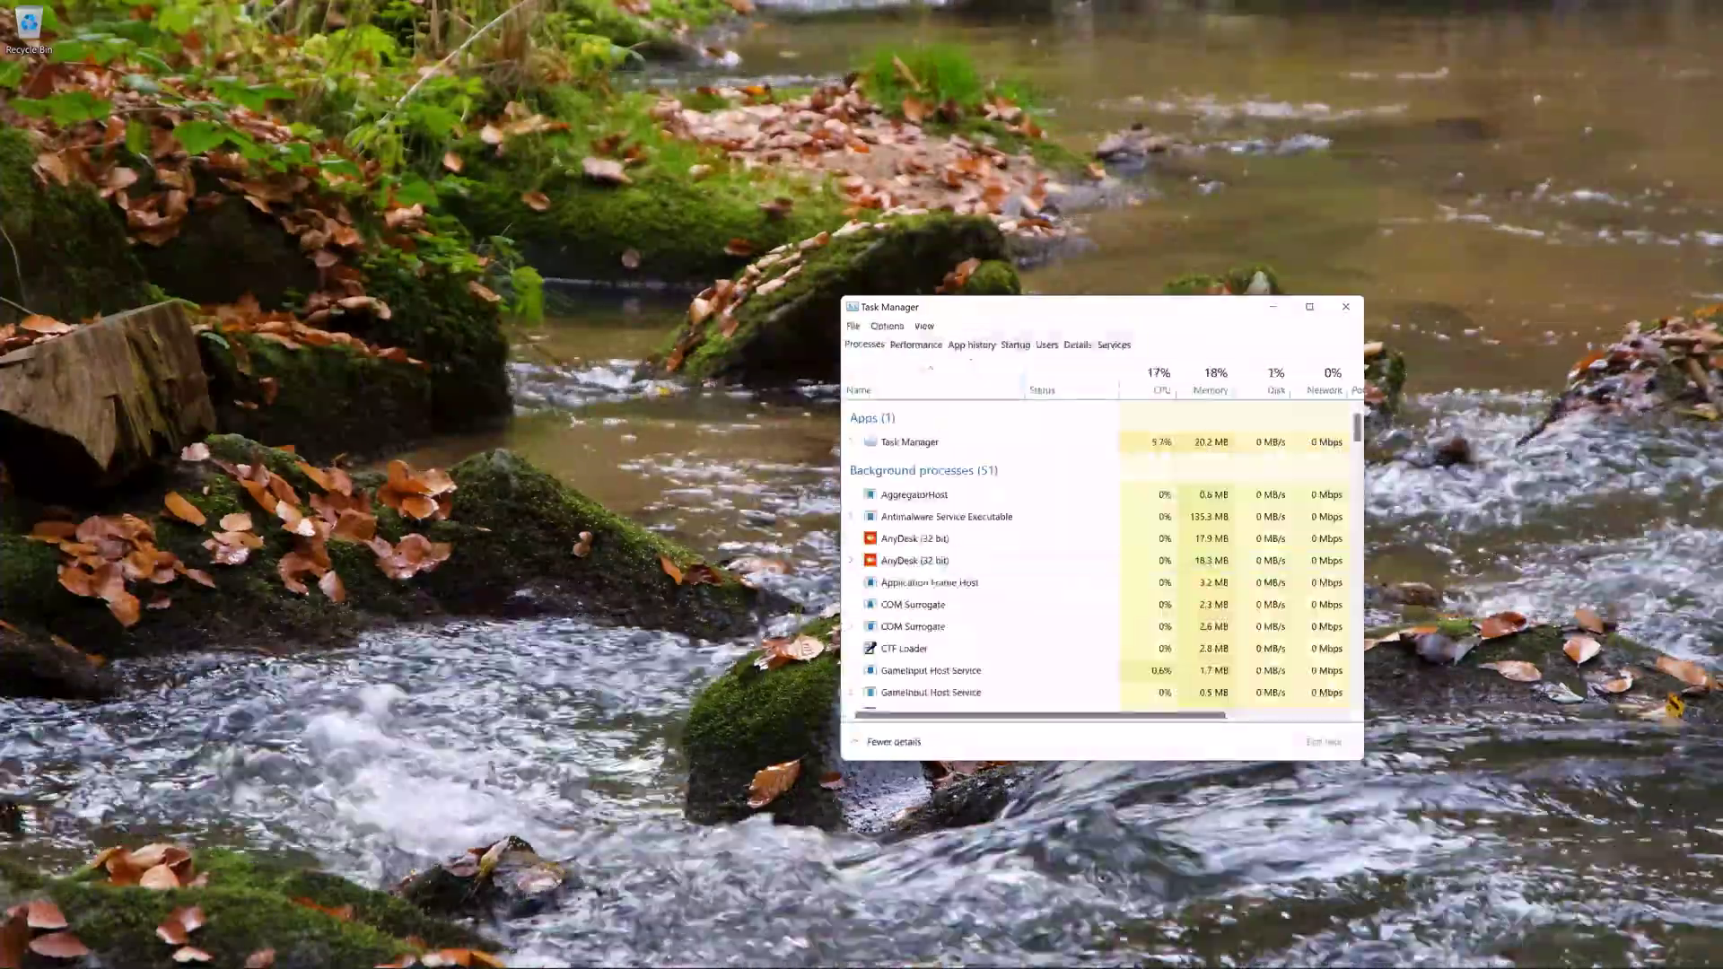
left_click_drag(943, 307, 754, 142)
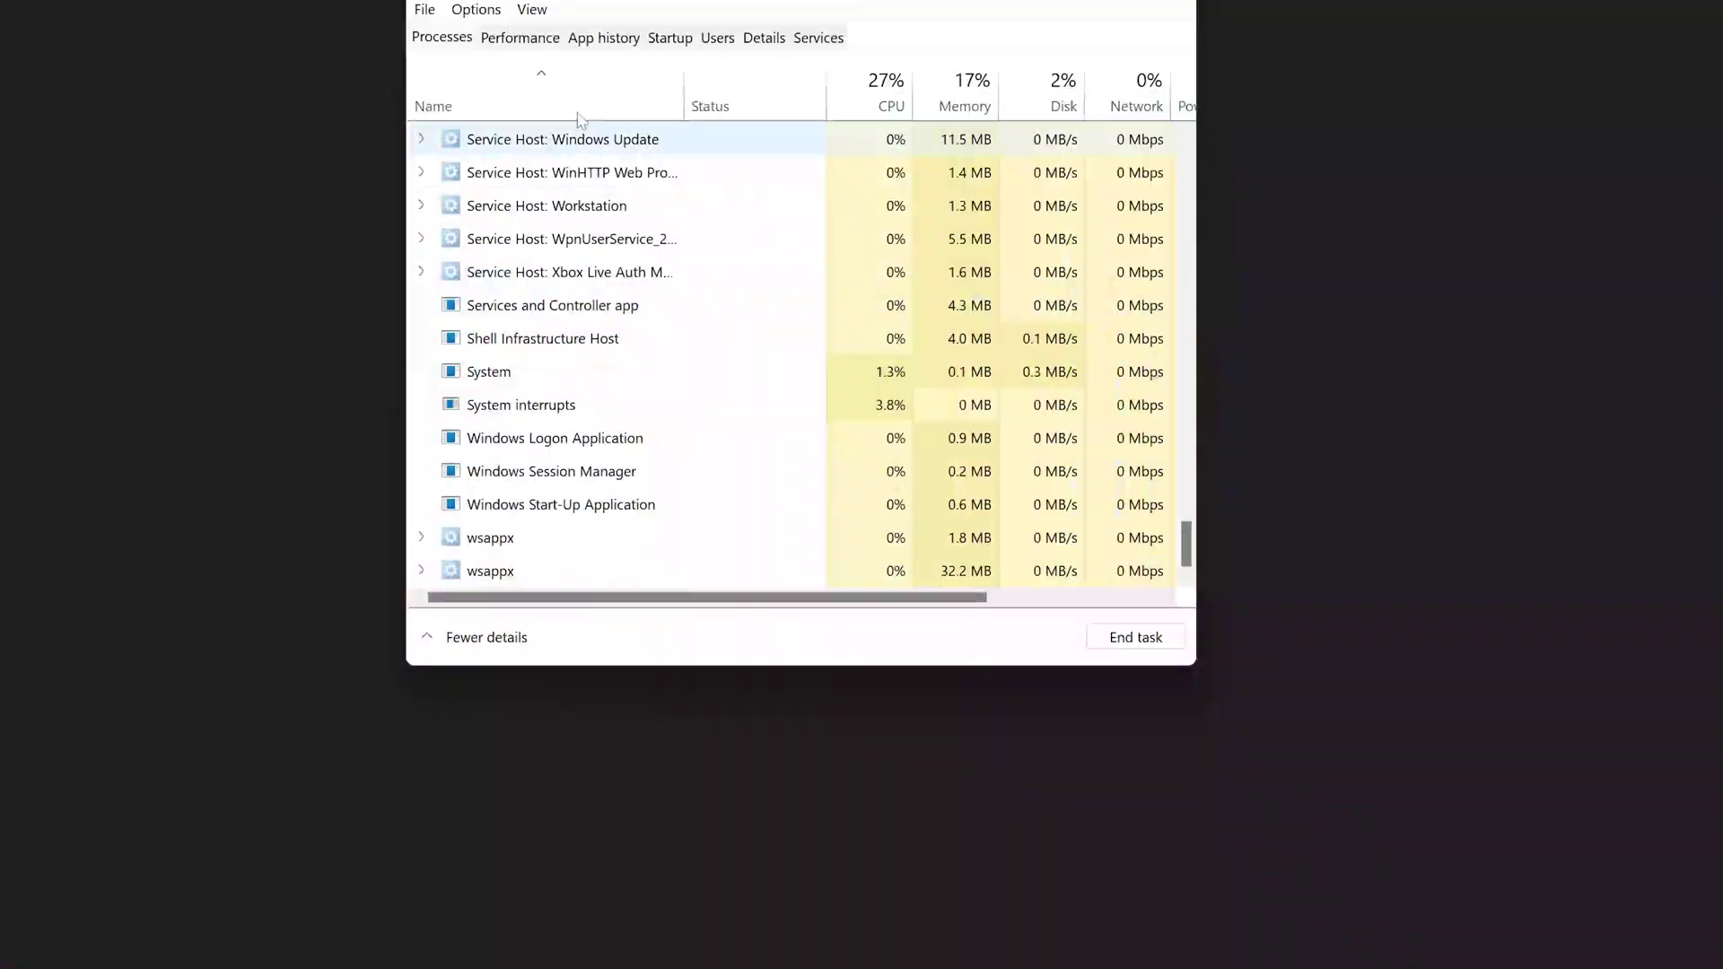
left_click(426, 10)
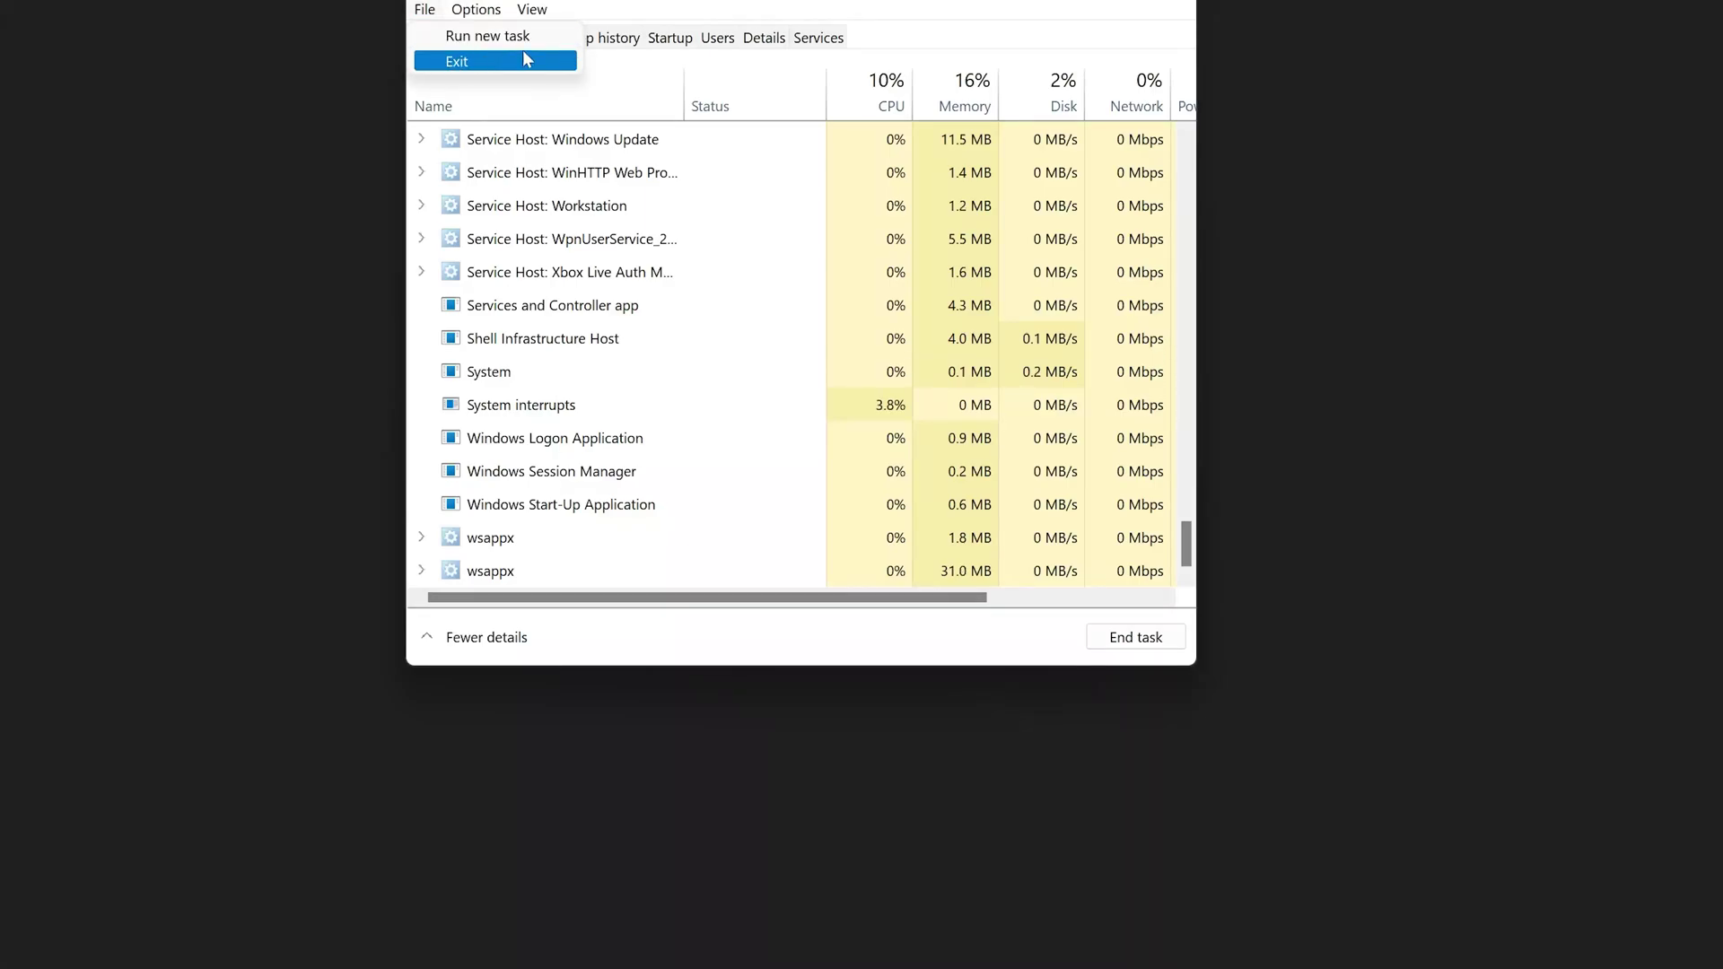
Step: Run explorer.exe as a new task with administrative privileges
left_click(569, 38)
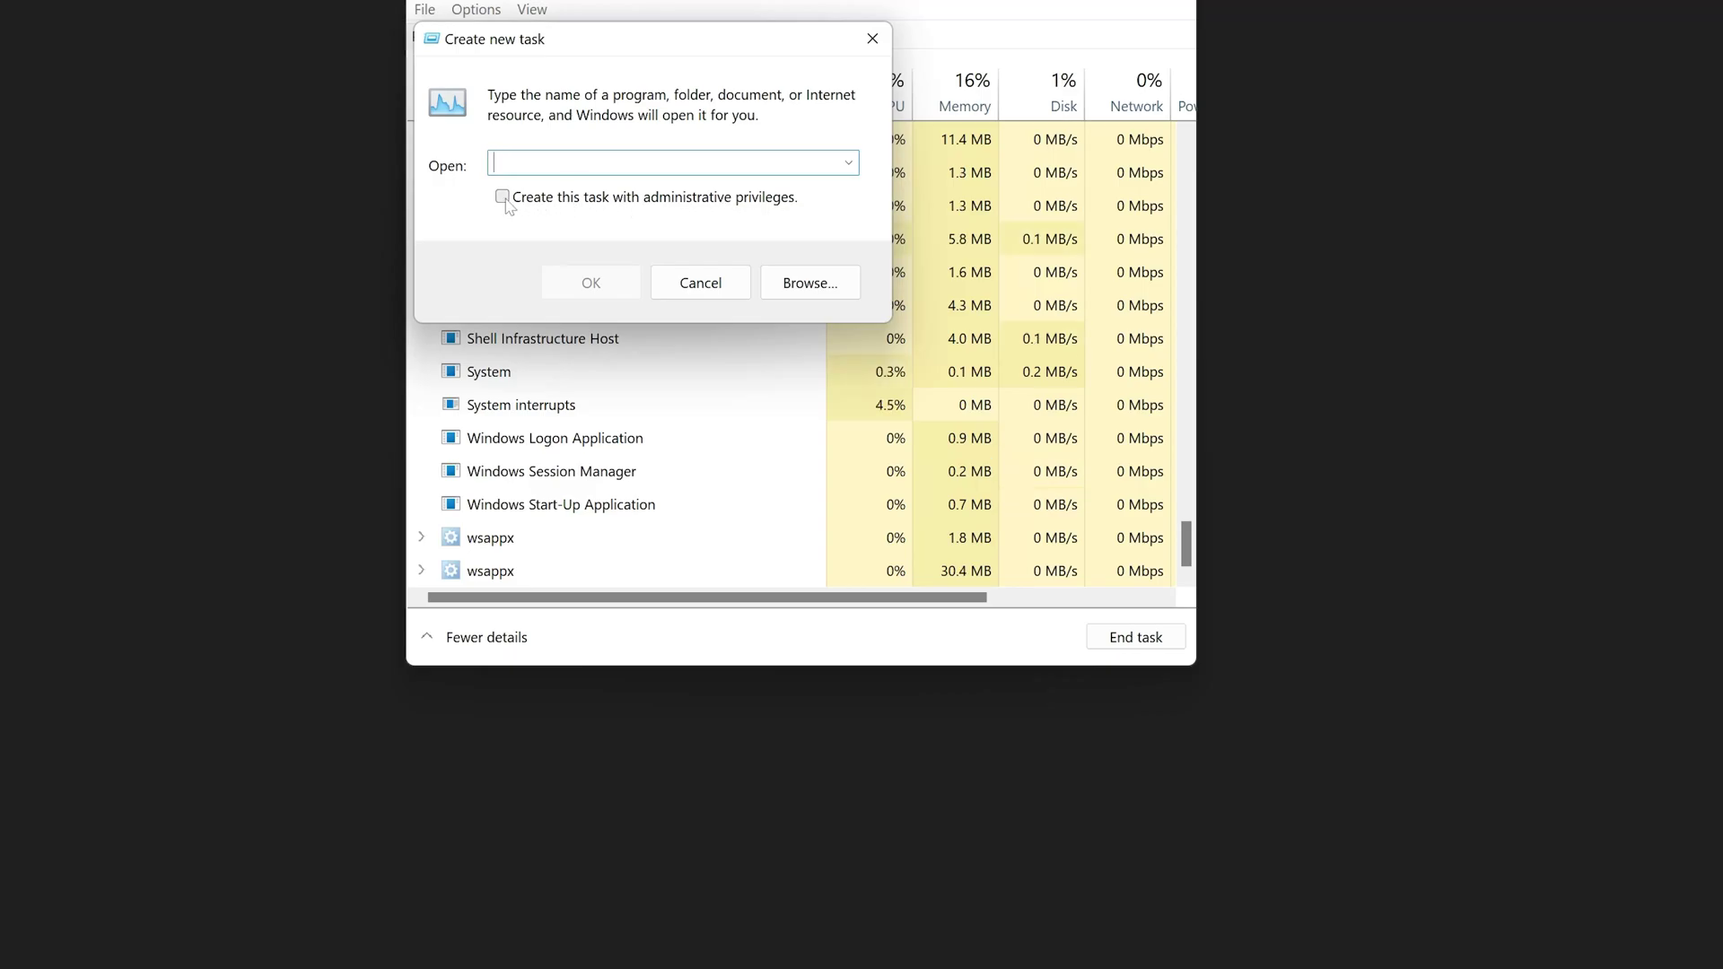
left_click(503, 196)
type("plo")
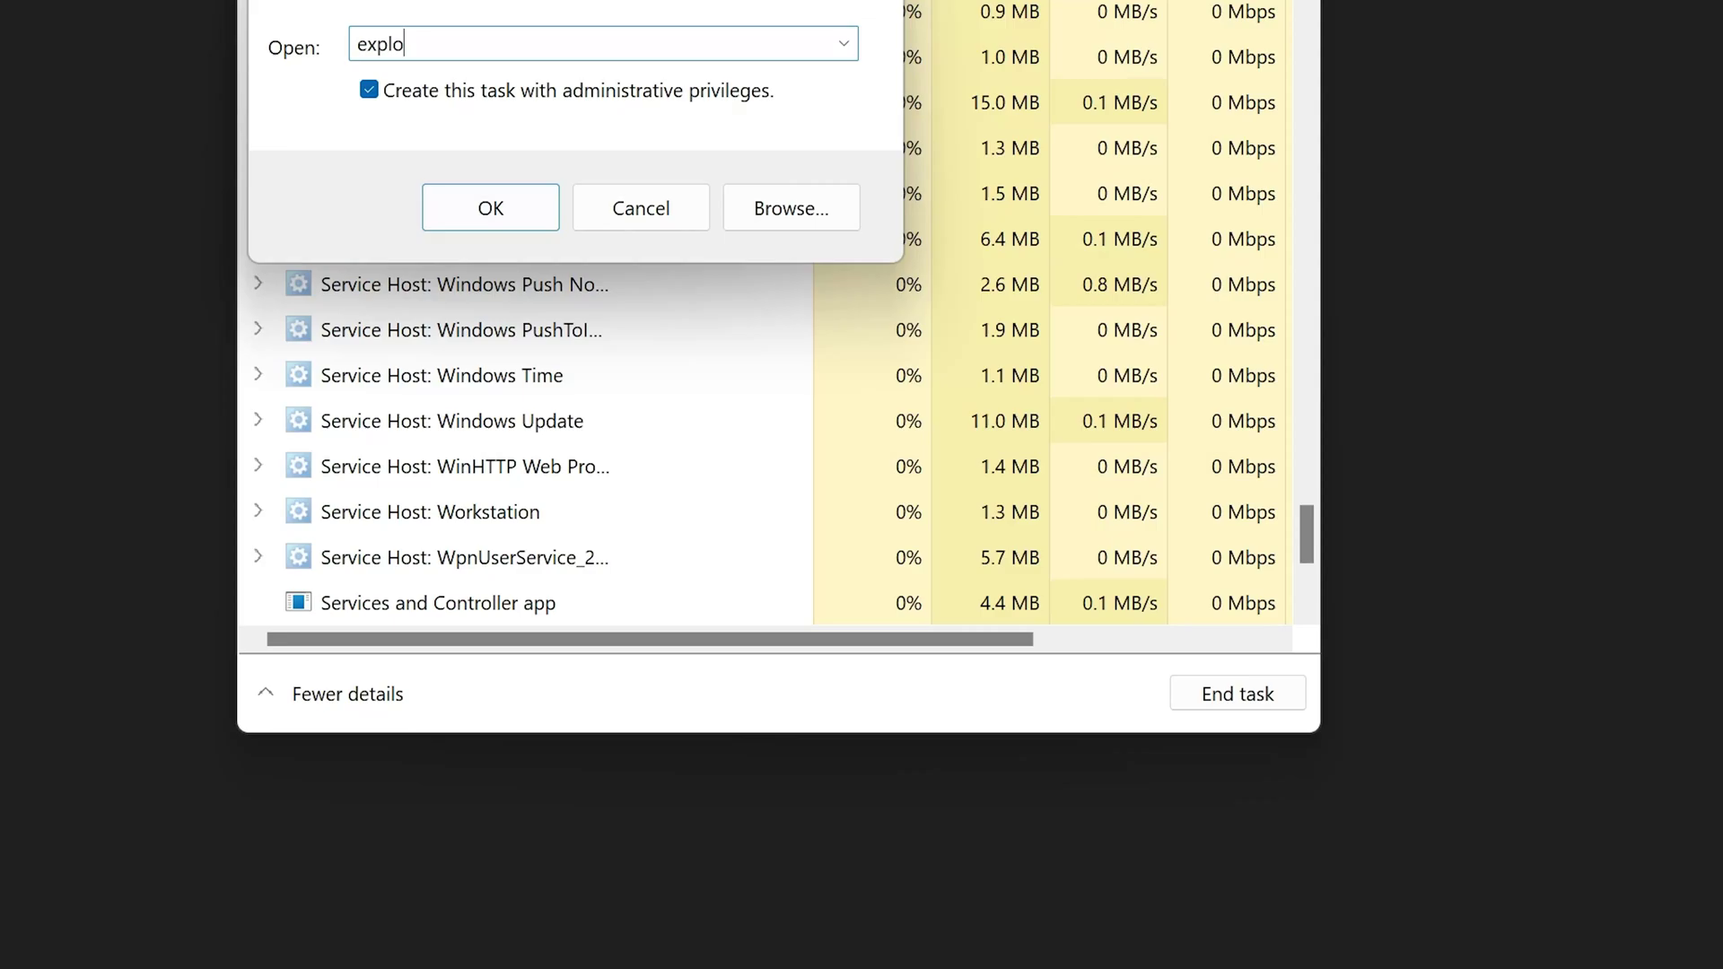
type("rer")
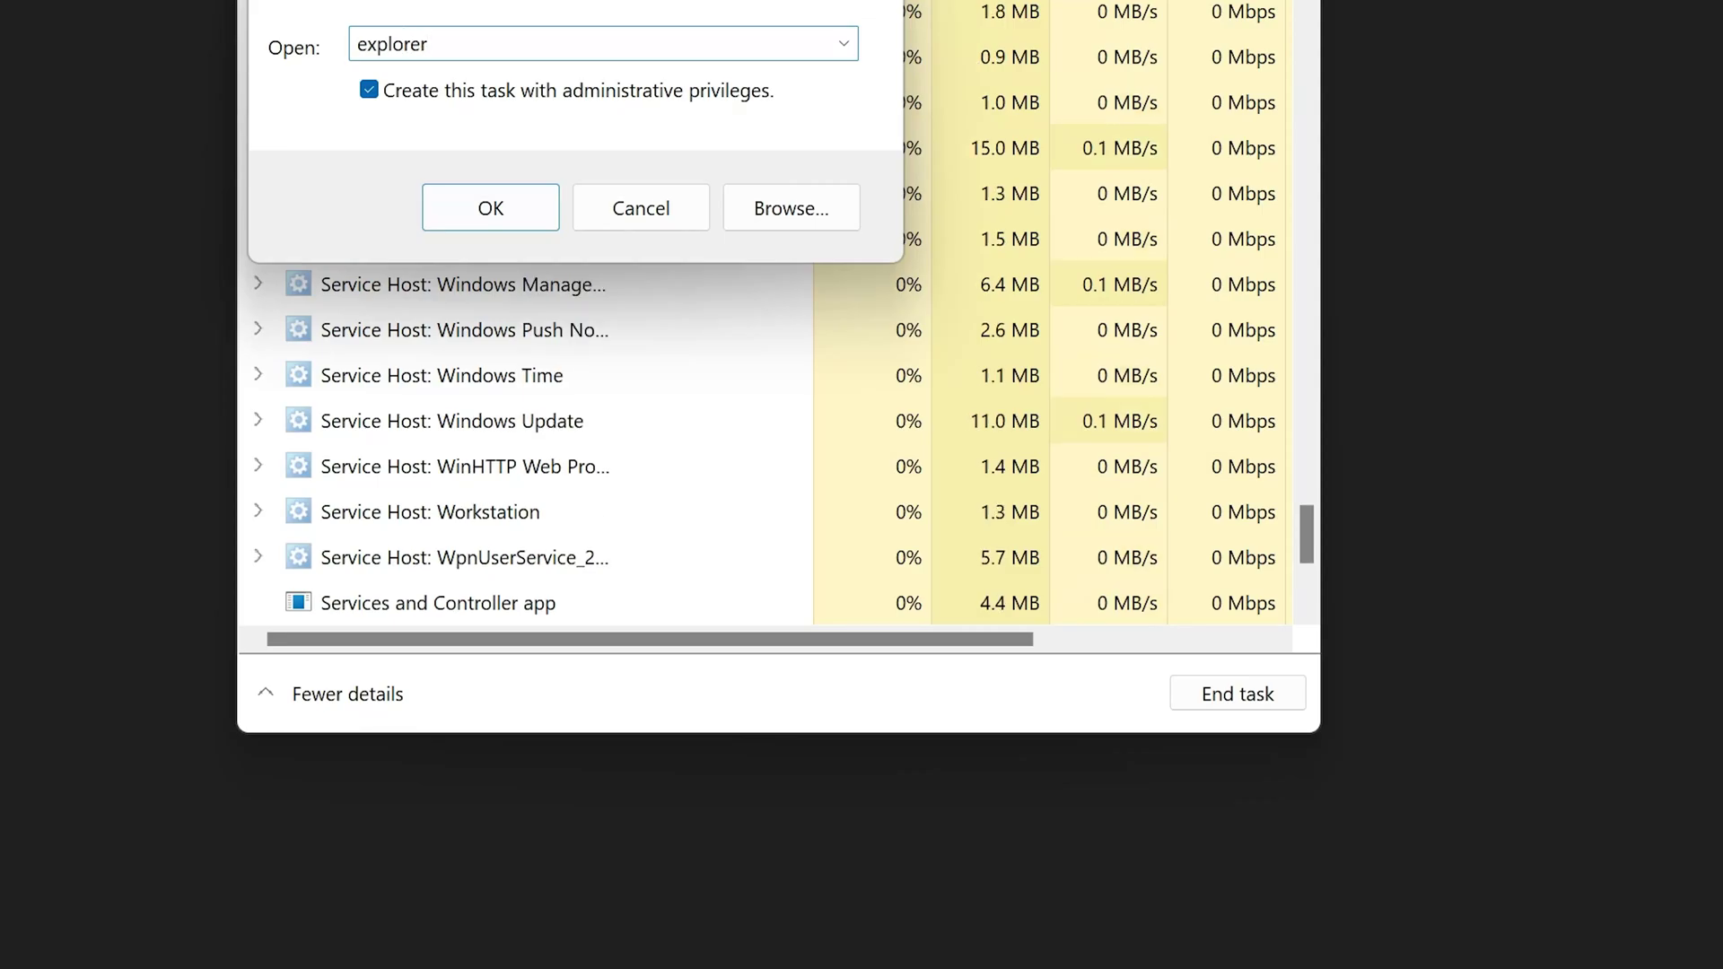
type(".exe")
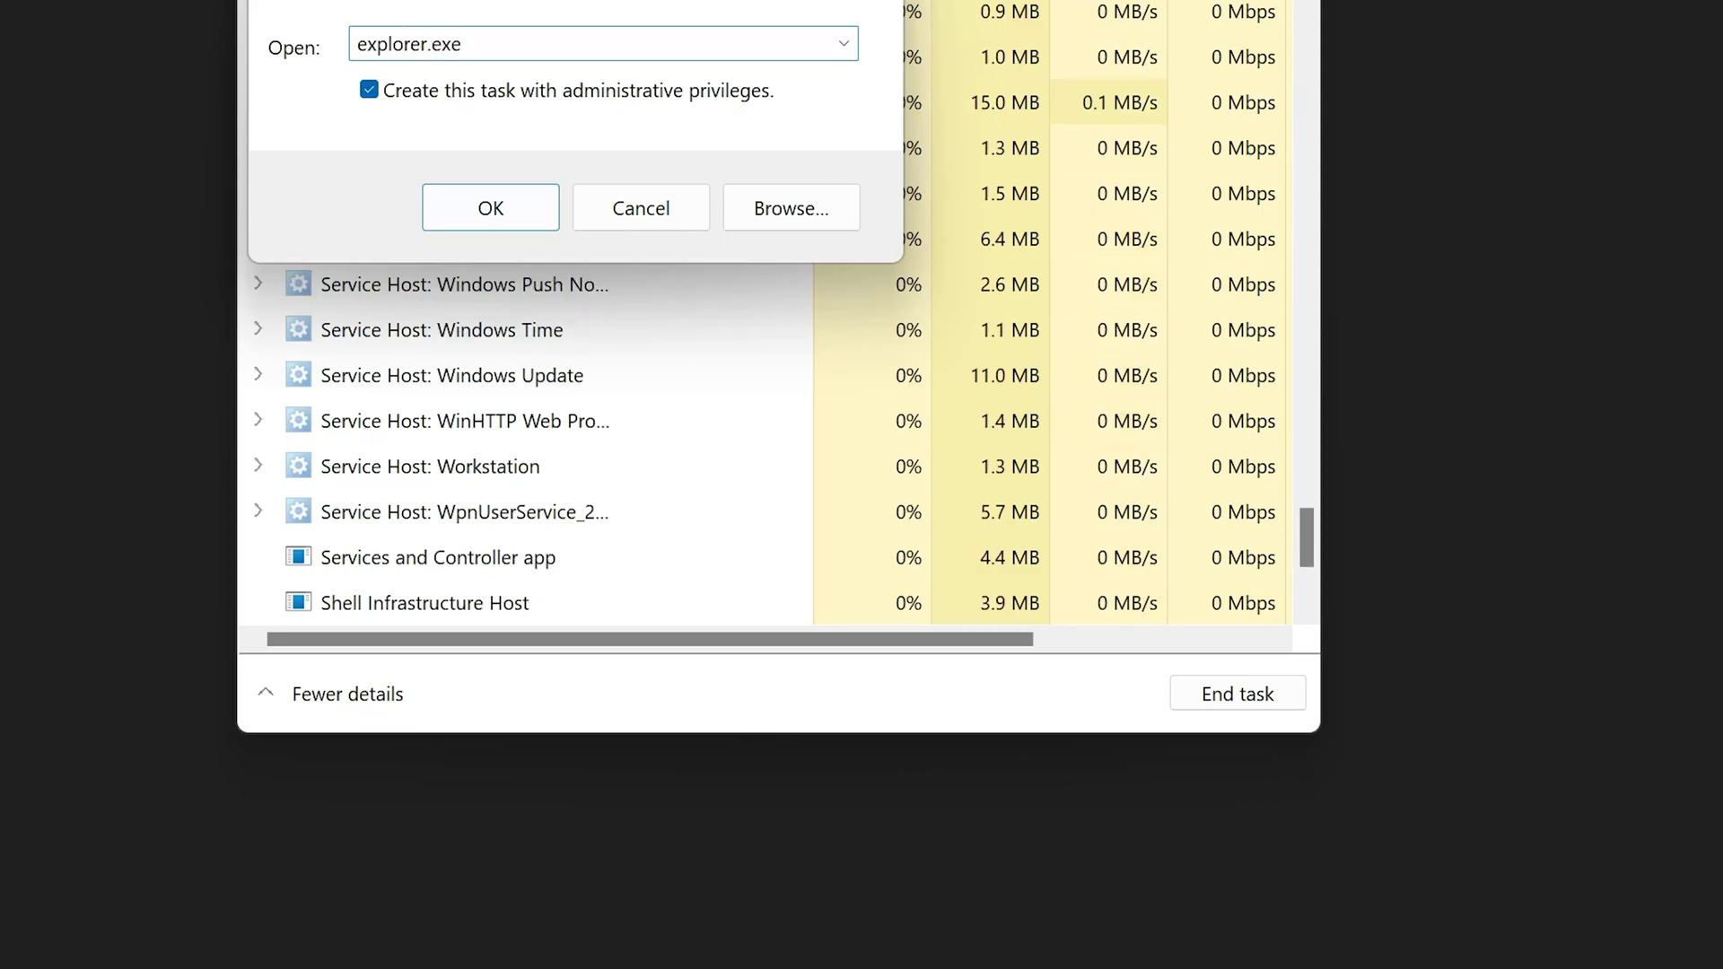
left_click(493, 213)
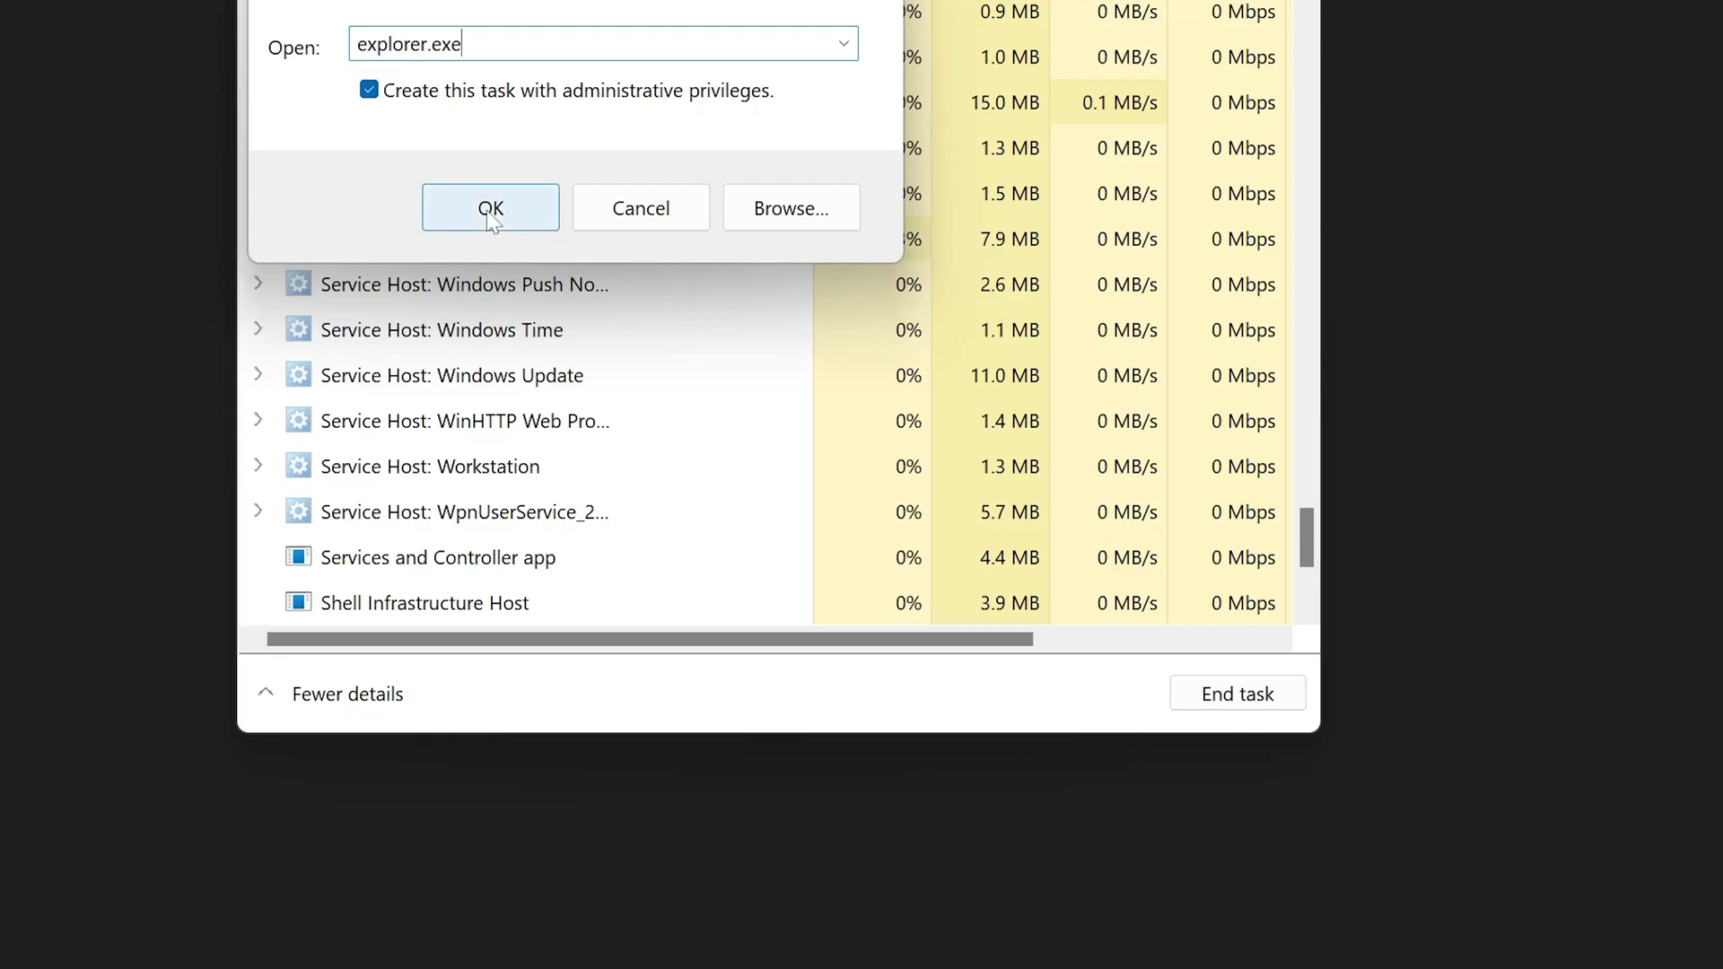
left_click(493, 213)
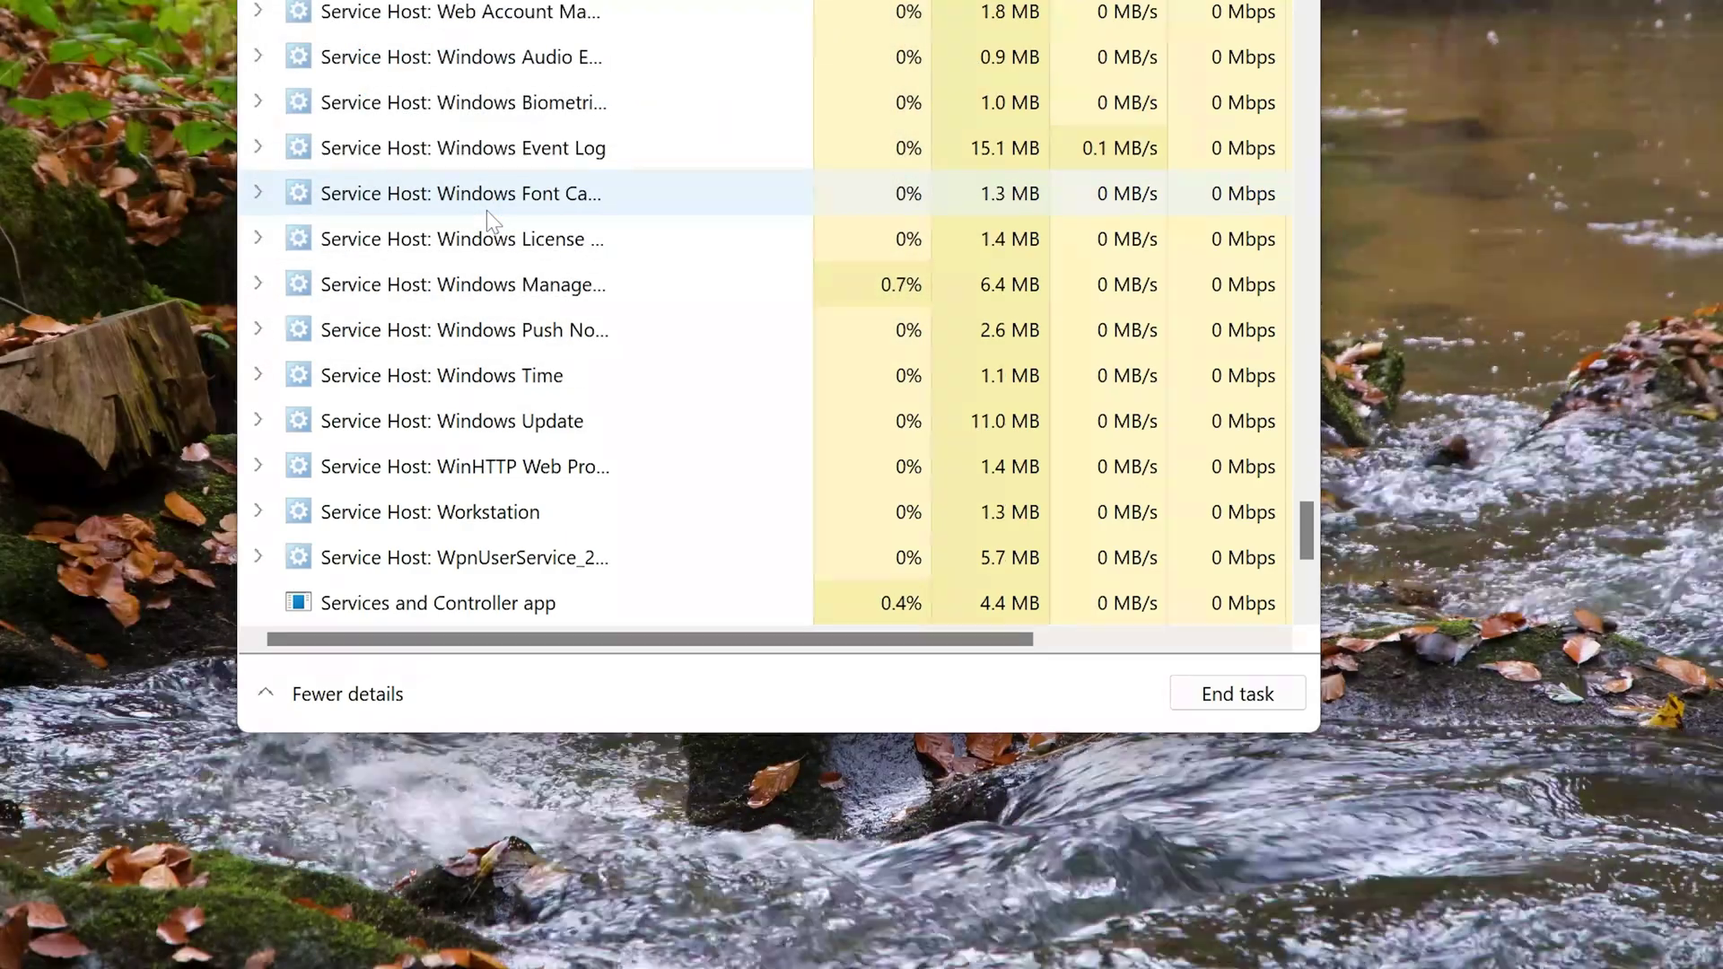
scroll(486, 210, "up", 1)
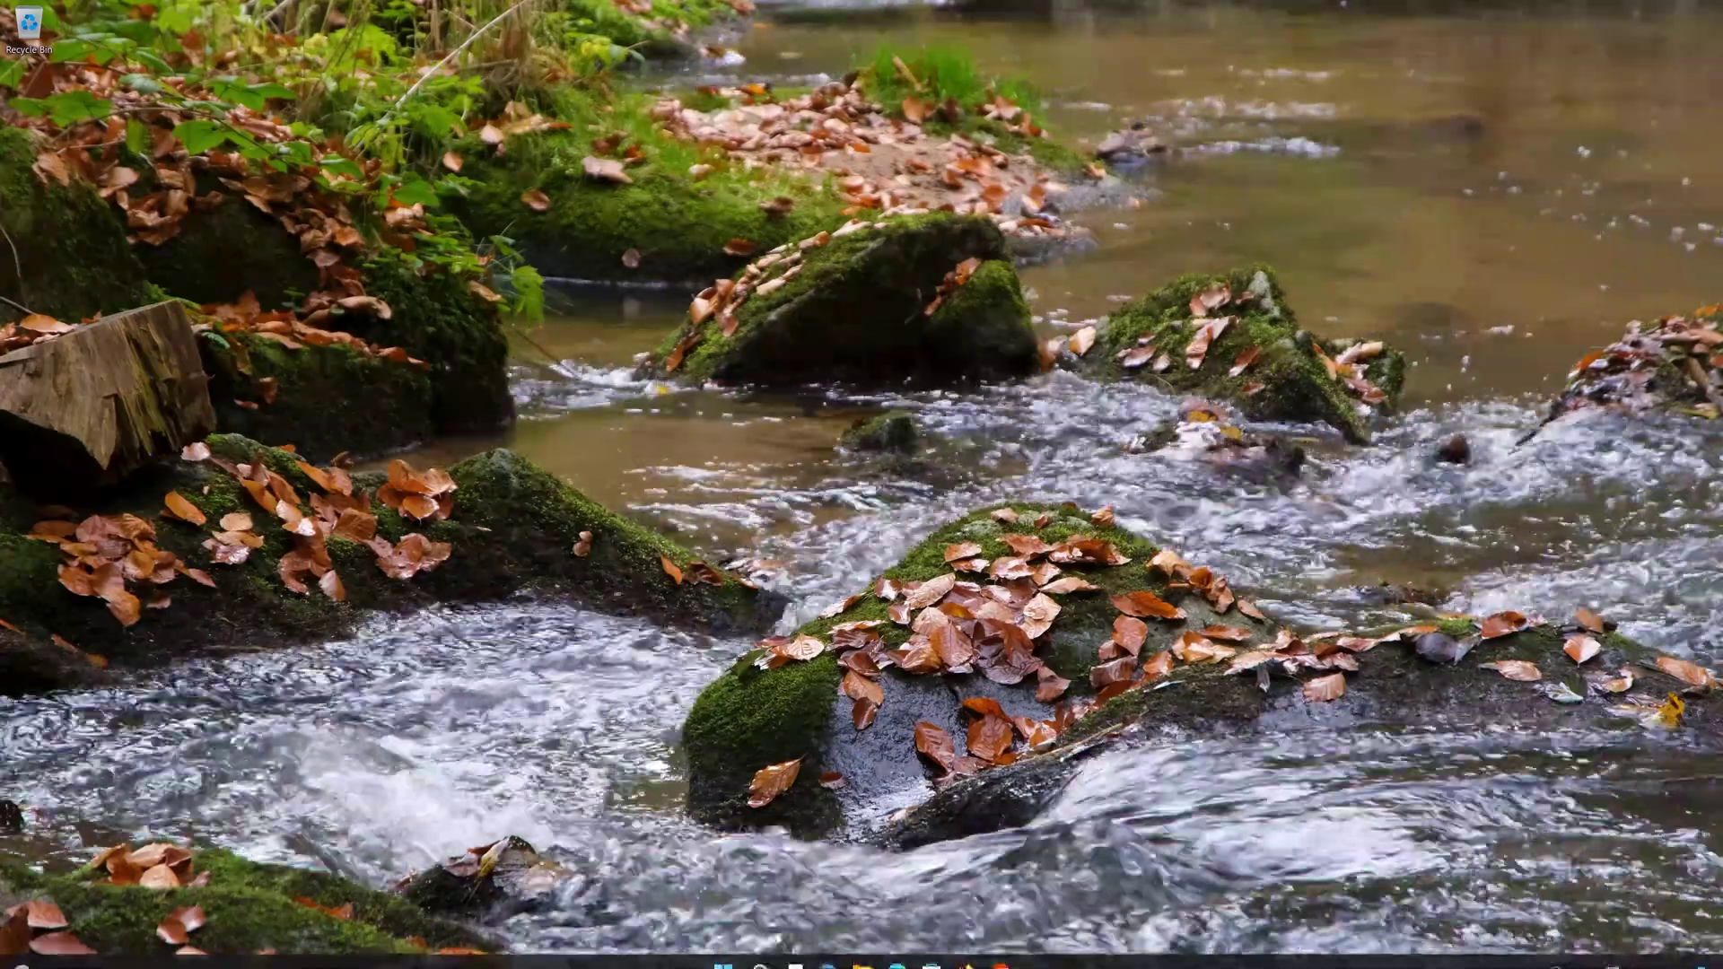
Step: Search Start for Command Prompt, run it as administrator and approve the UAC prompt
key("super")
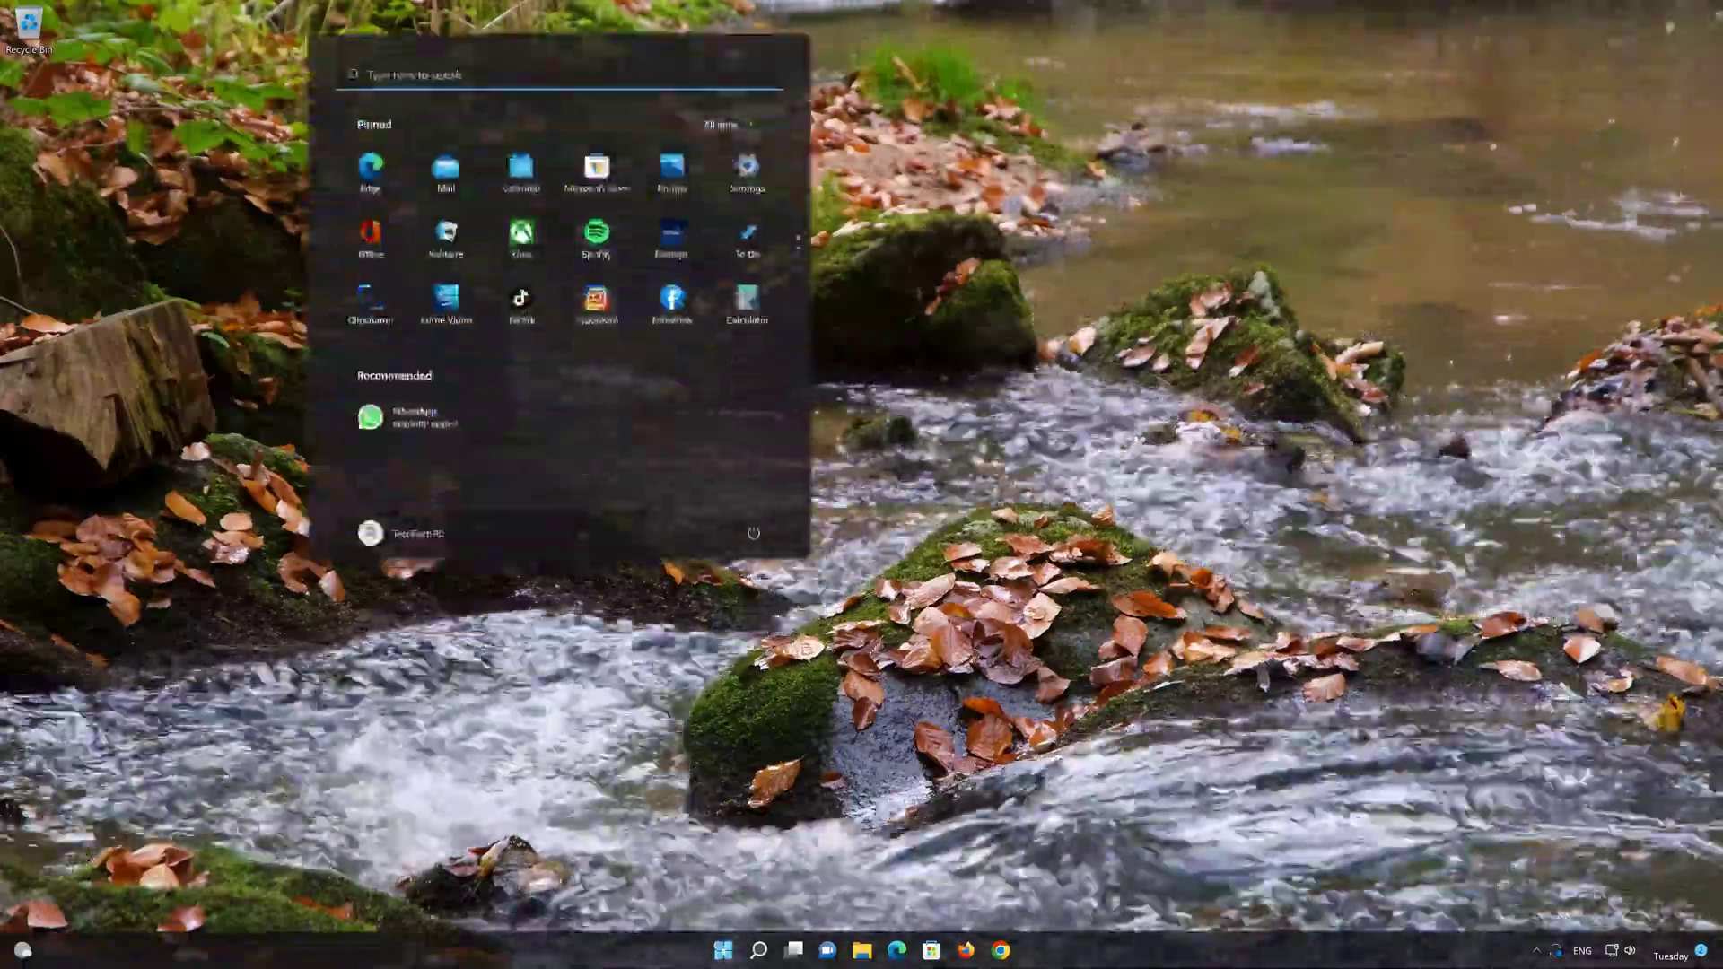
type("com")
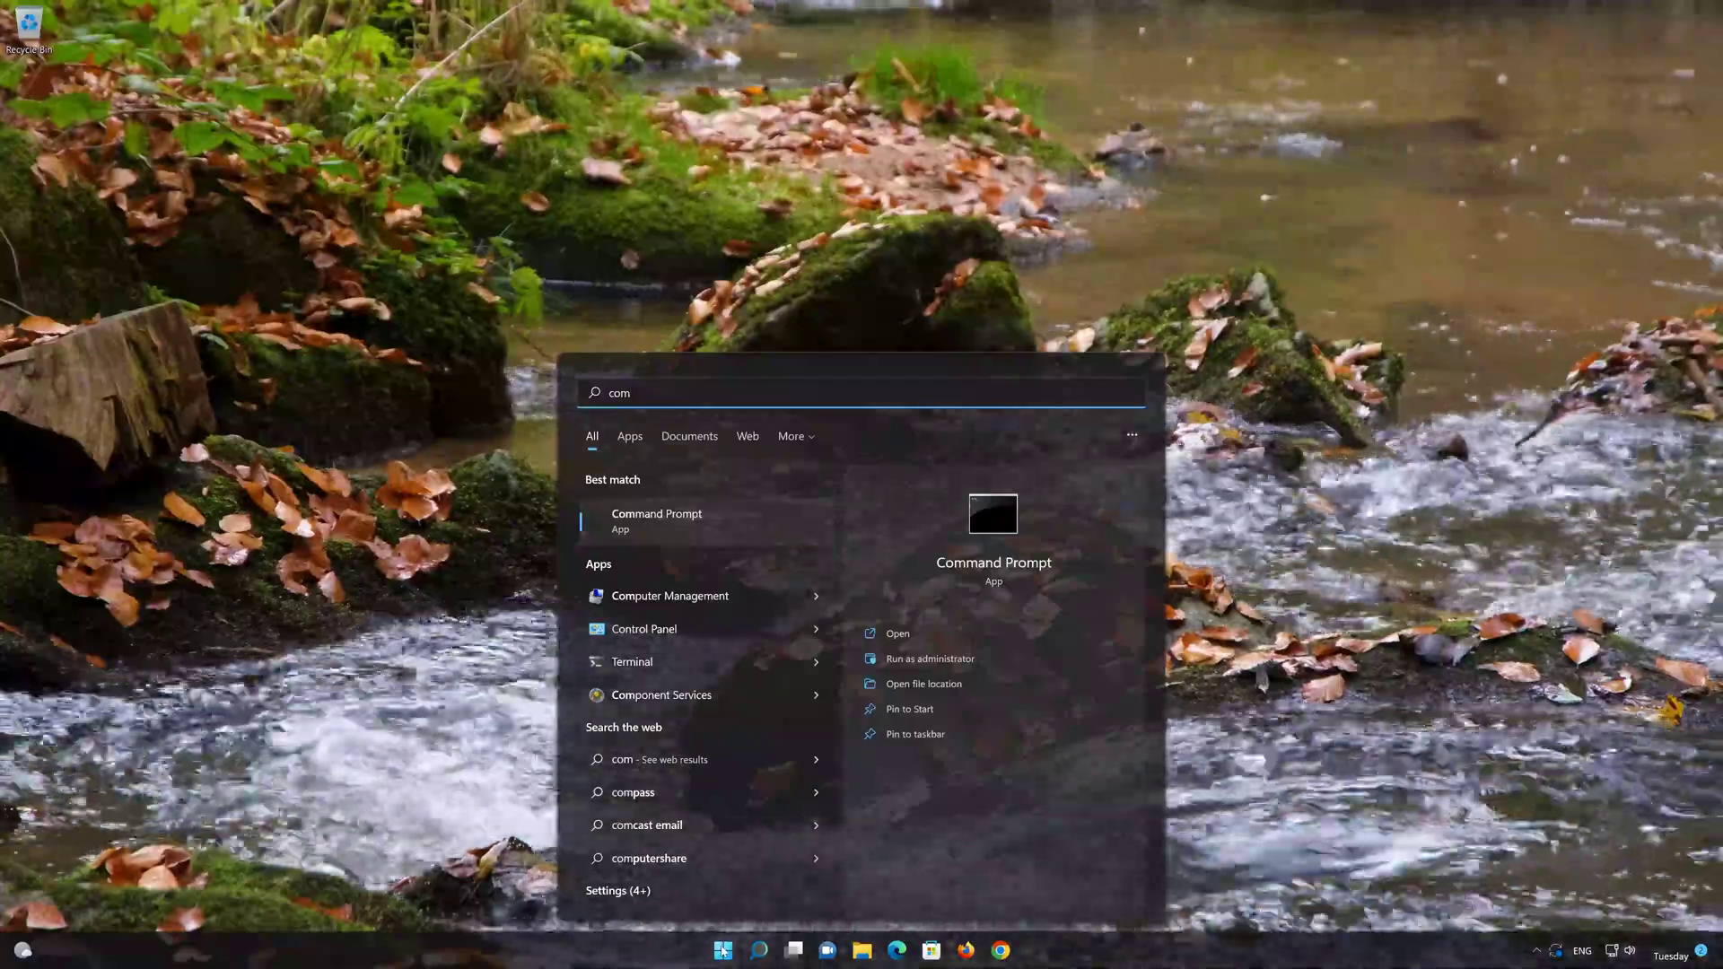
type("m")
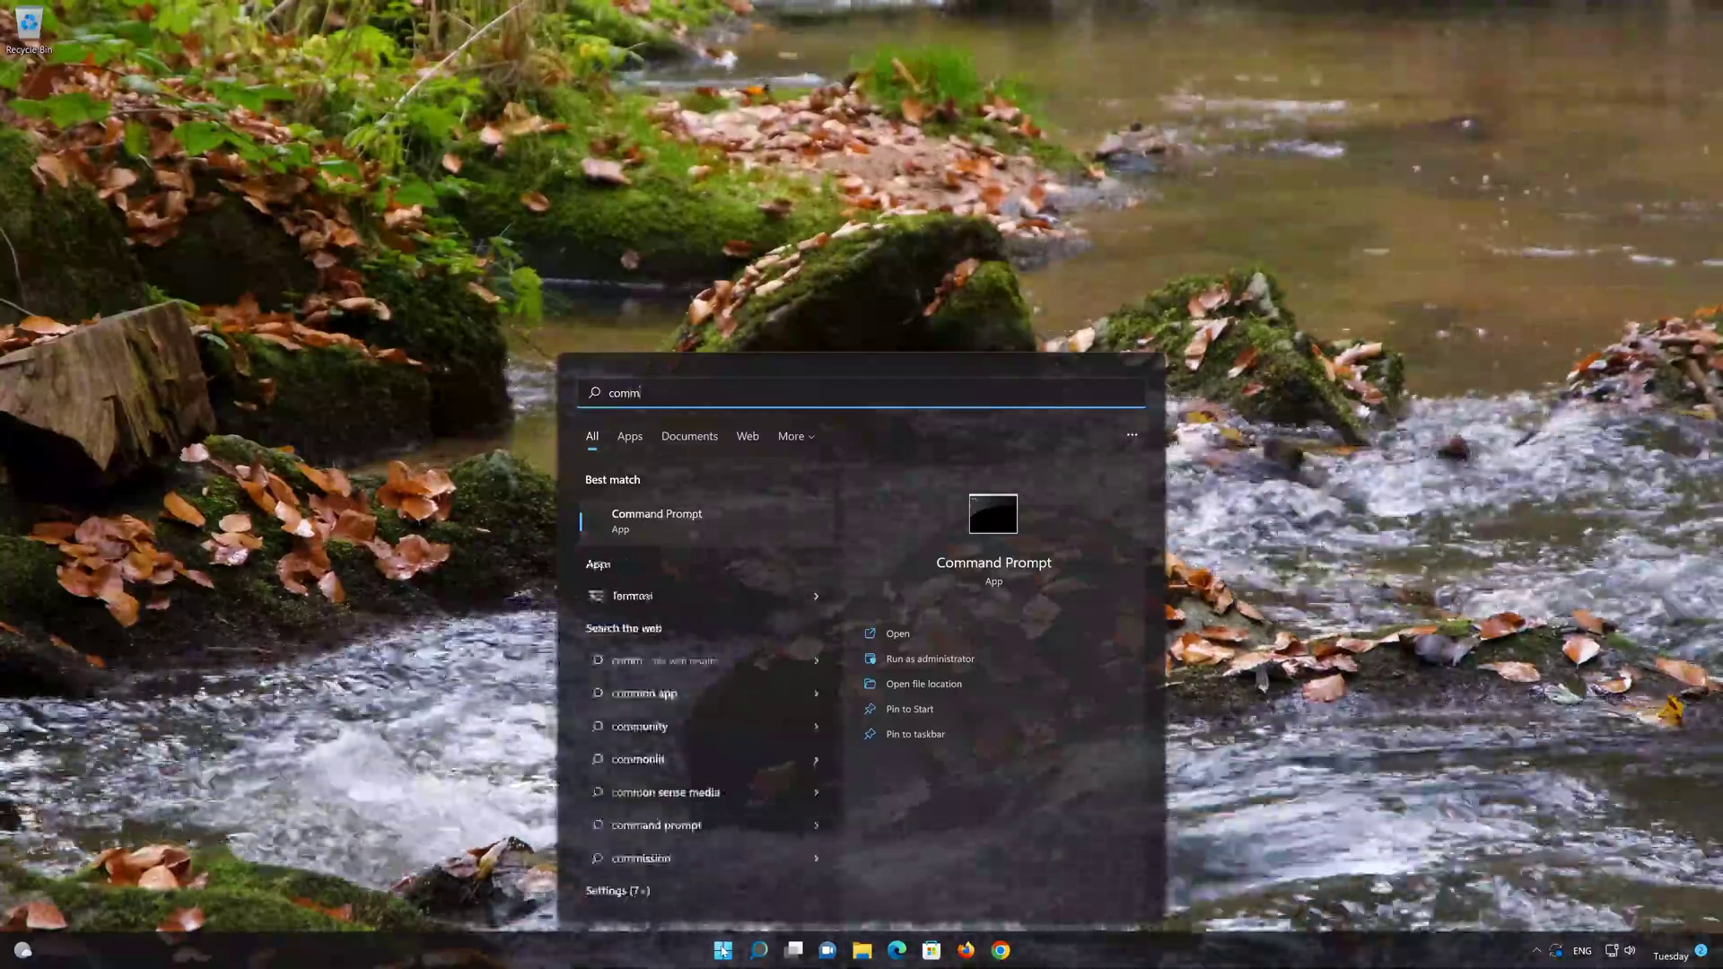
type("and prompt")
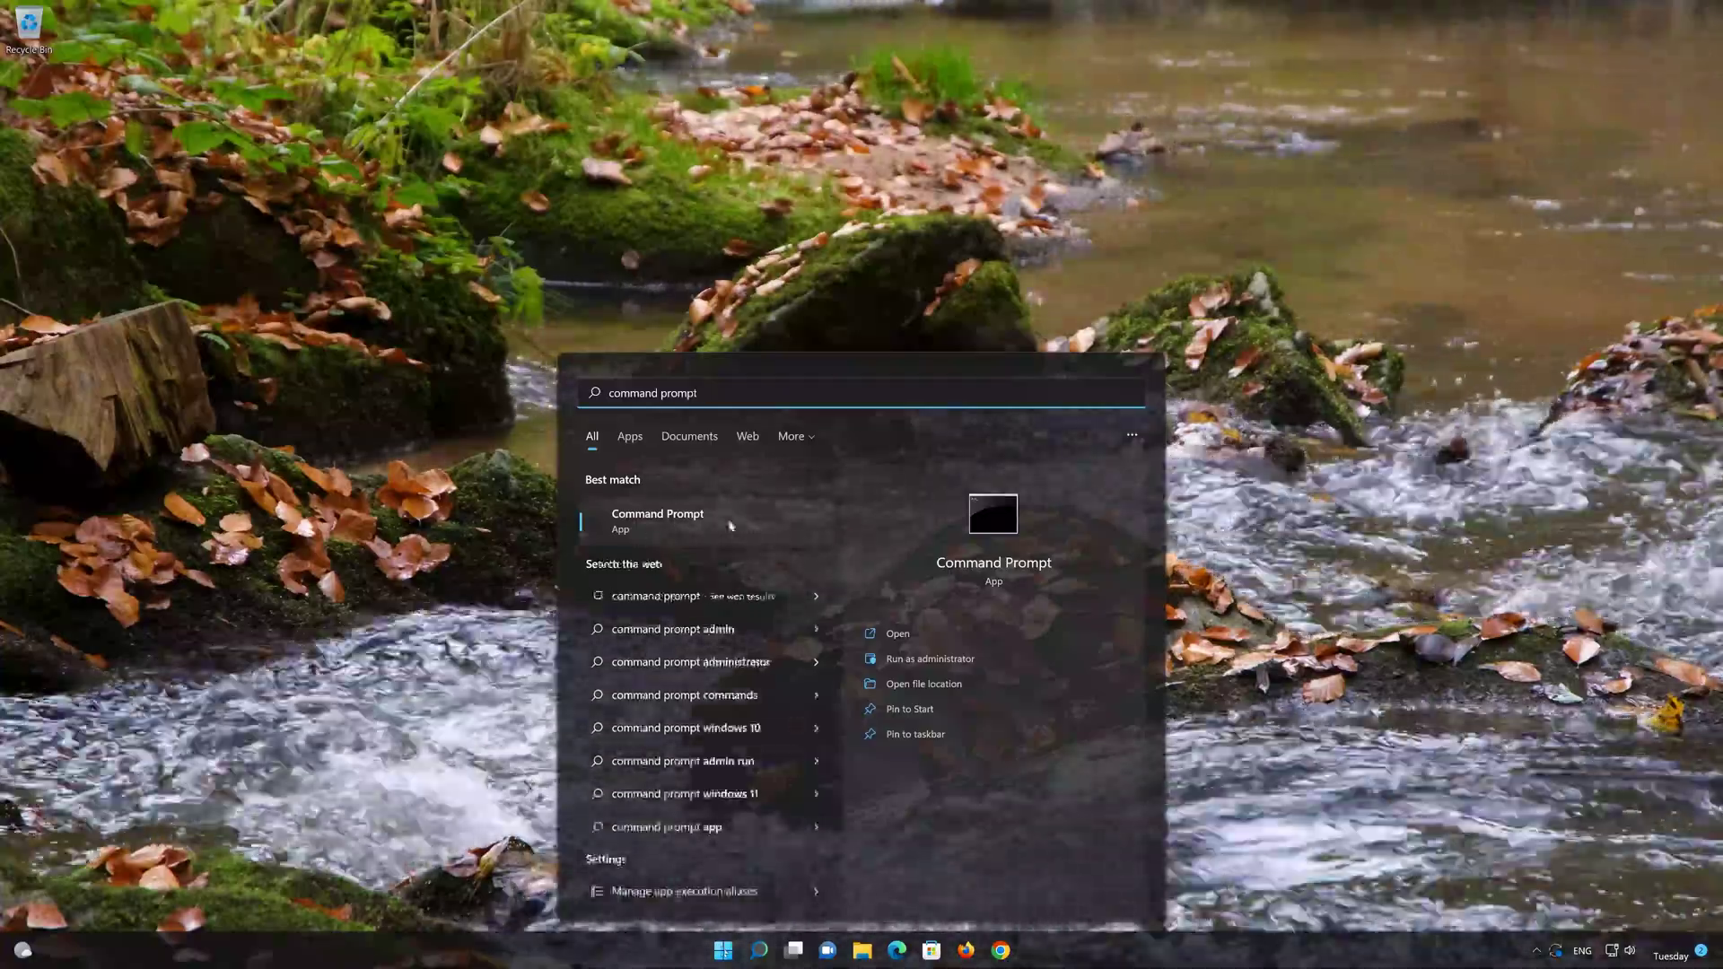
left_click(940, 659)
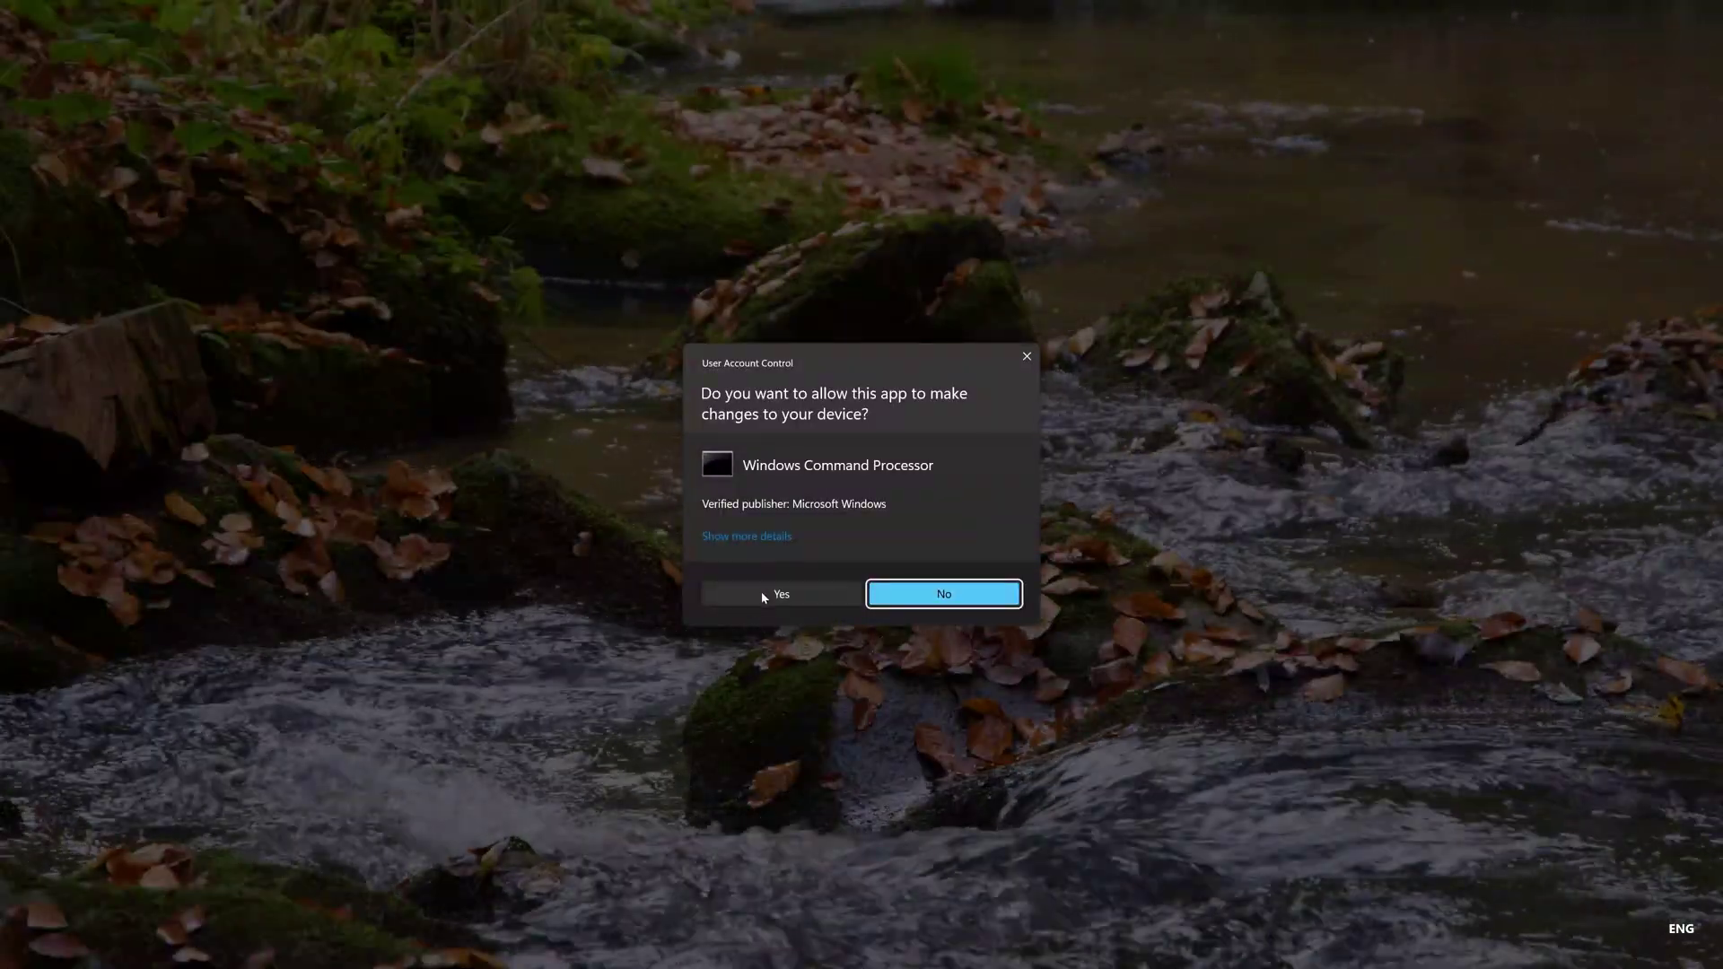
left_click(764, 598)
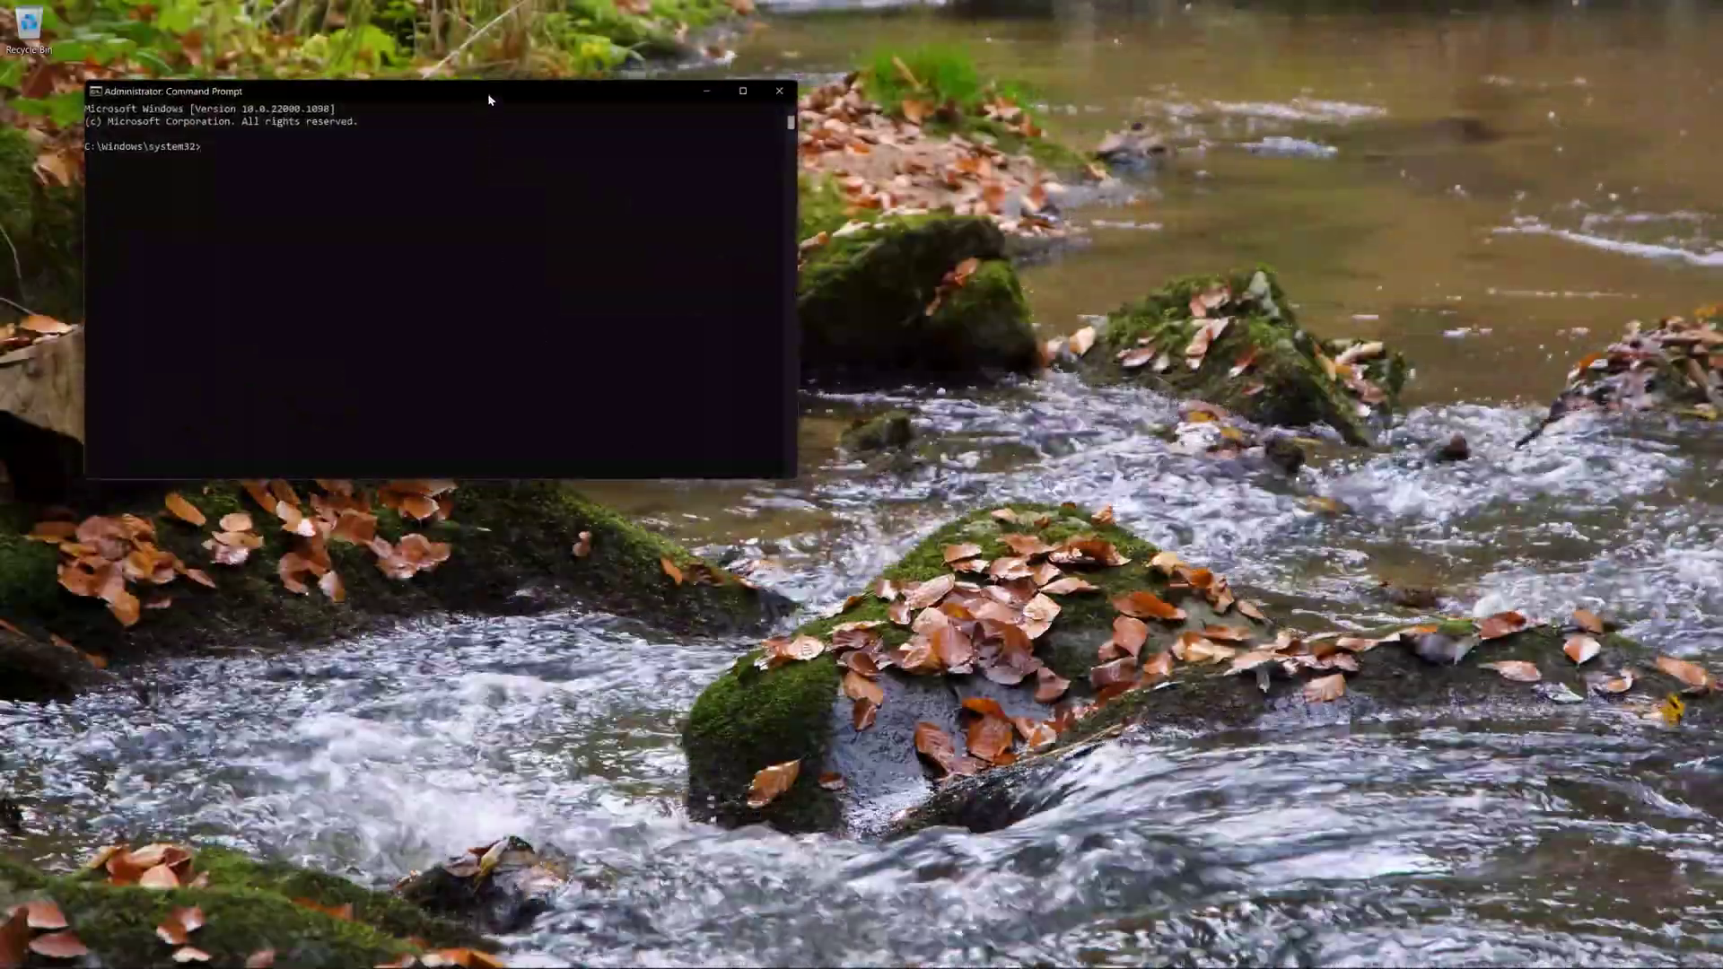
Step: Centre the elevated Command Prompt window and run sfc /scannow
left_click_drag(490, 97, 925, 254)
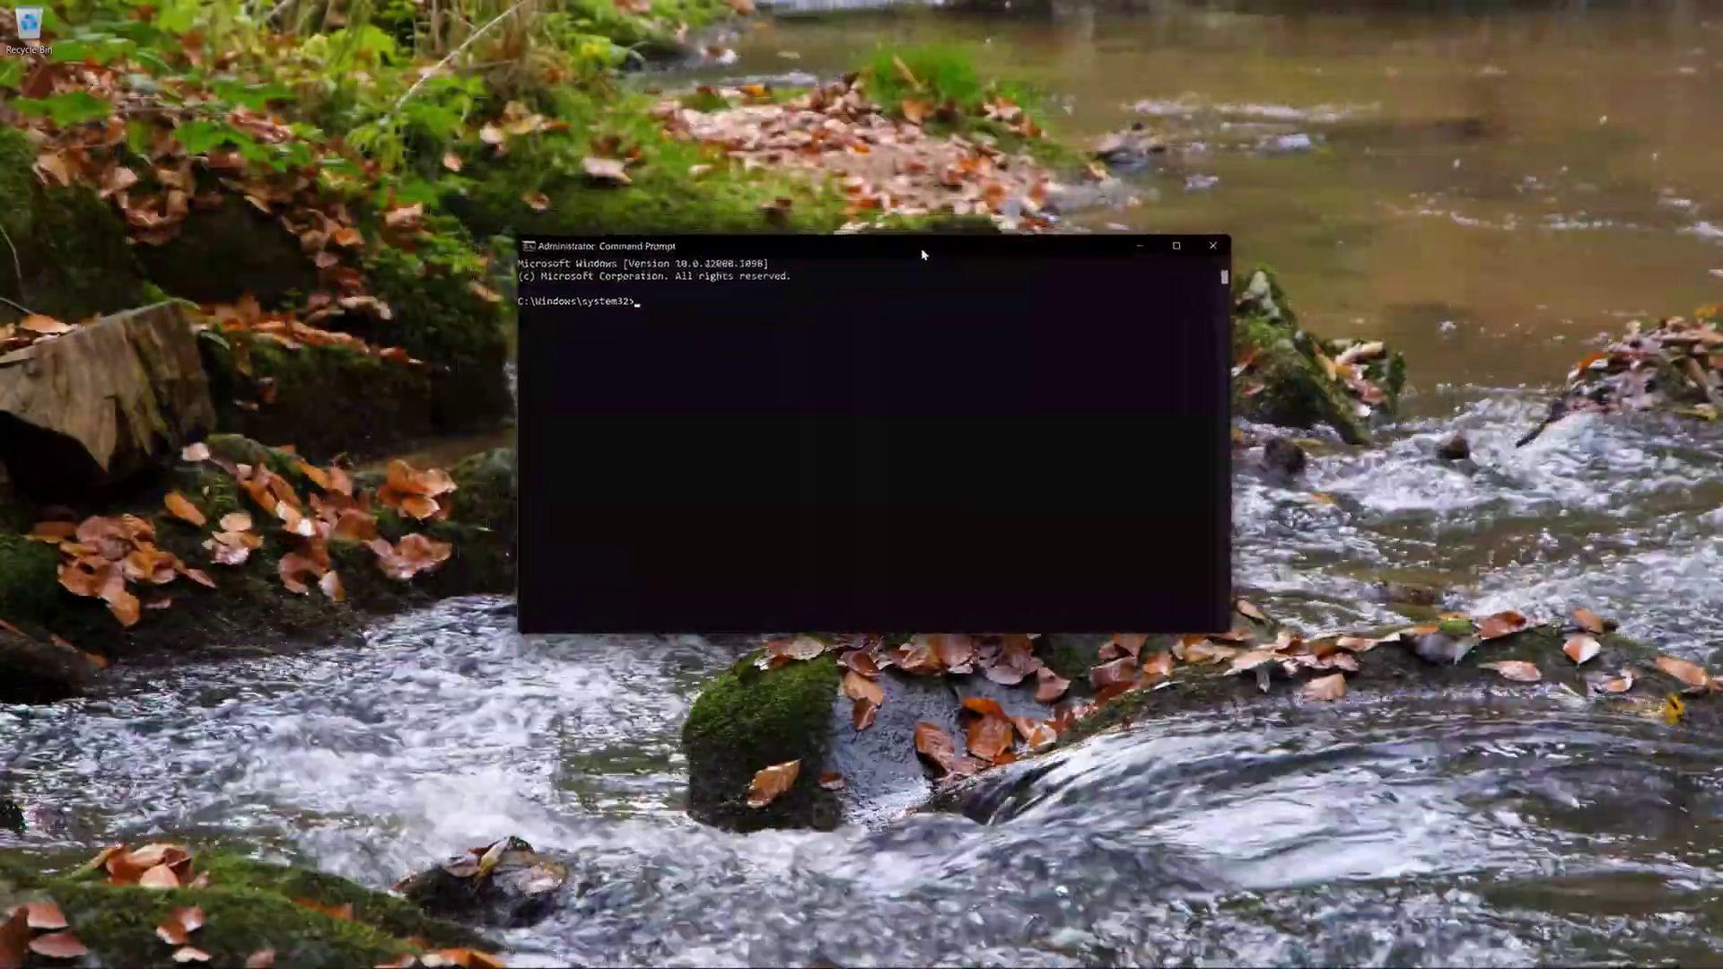
type("s")
type("fc")
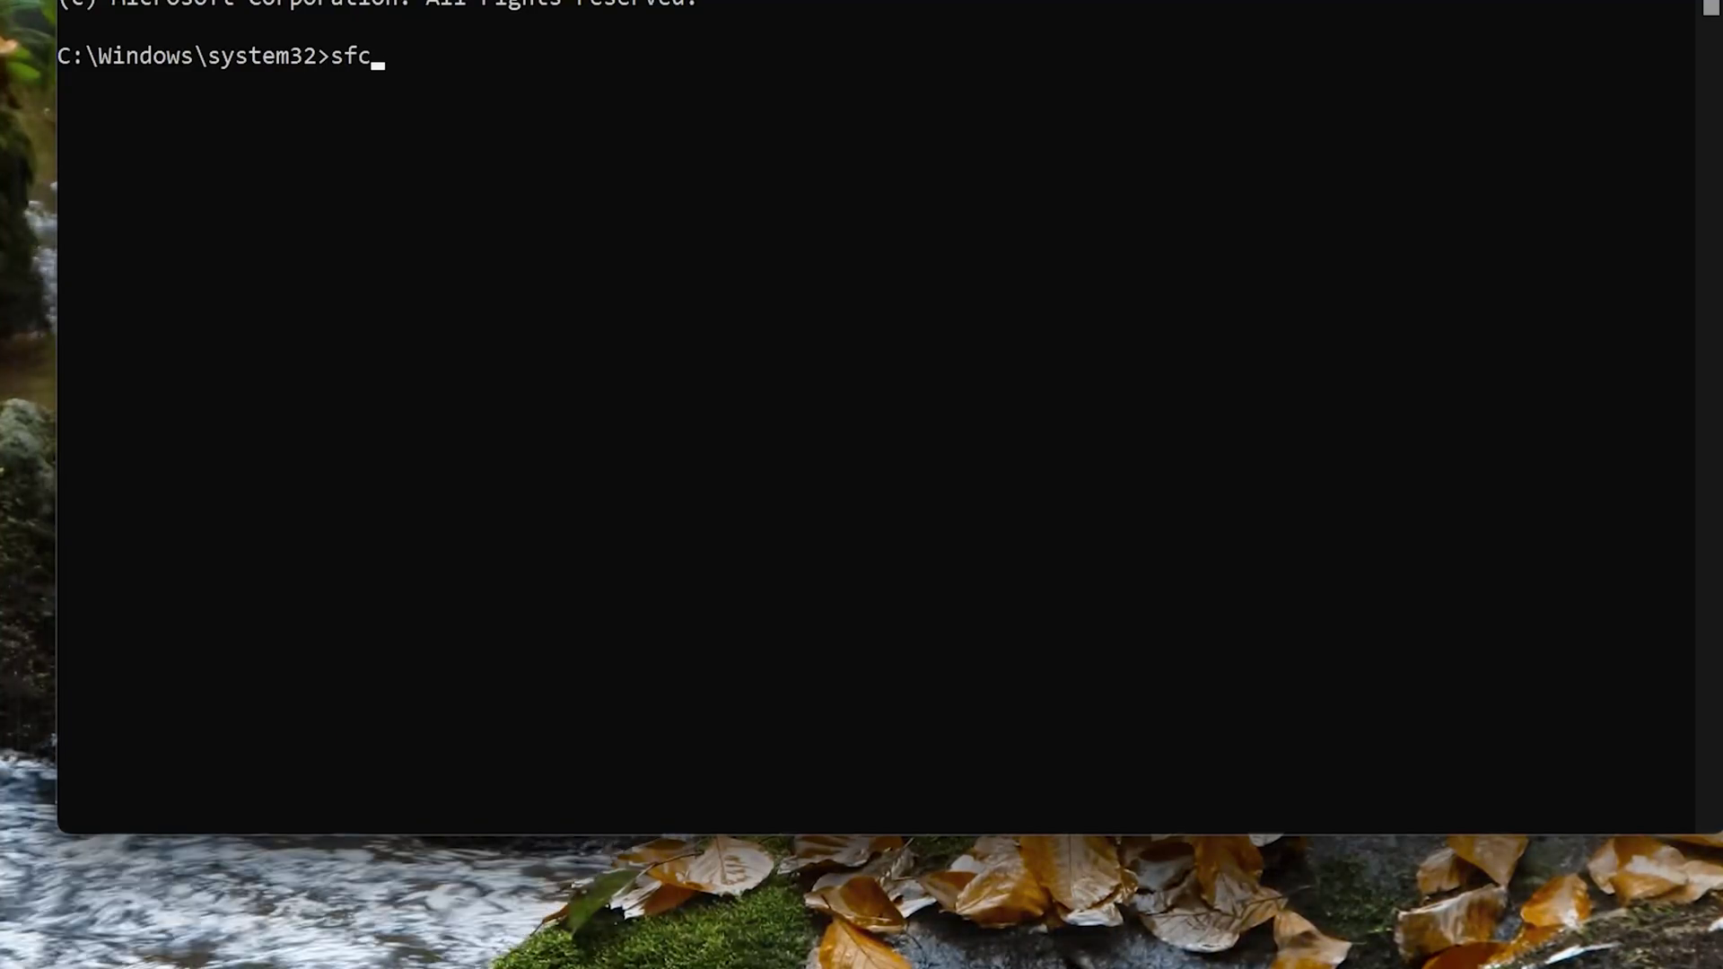
type(" /sca")
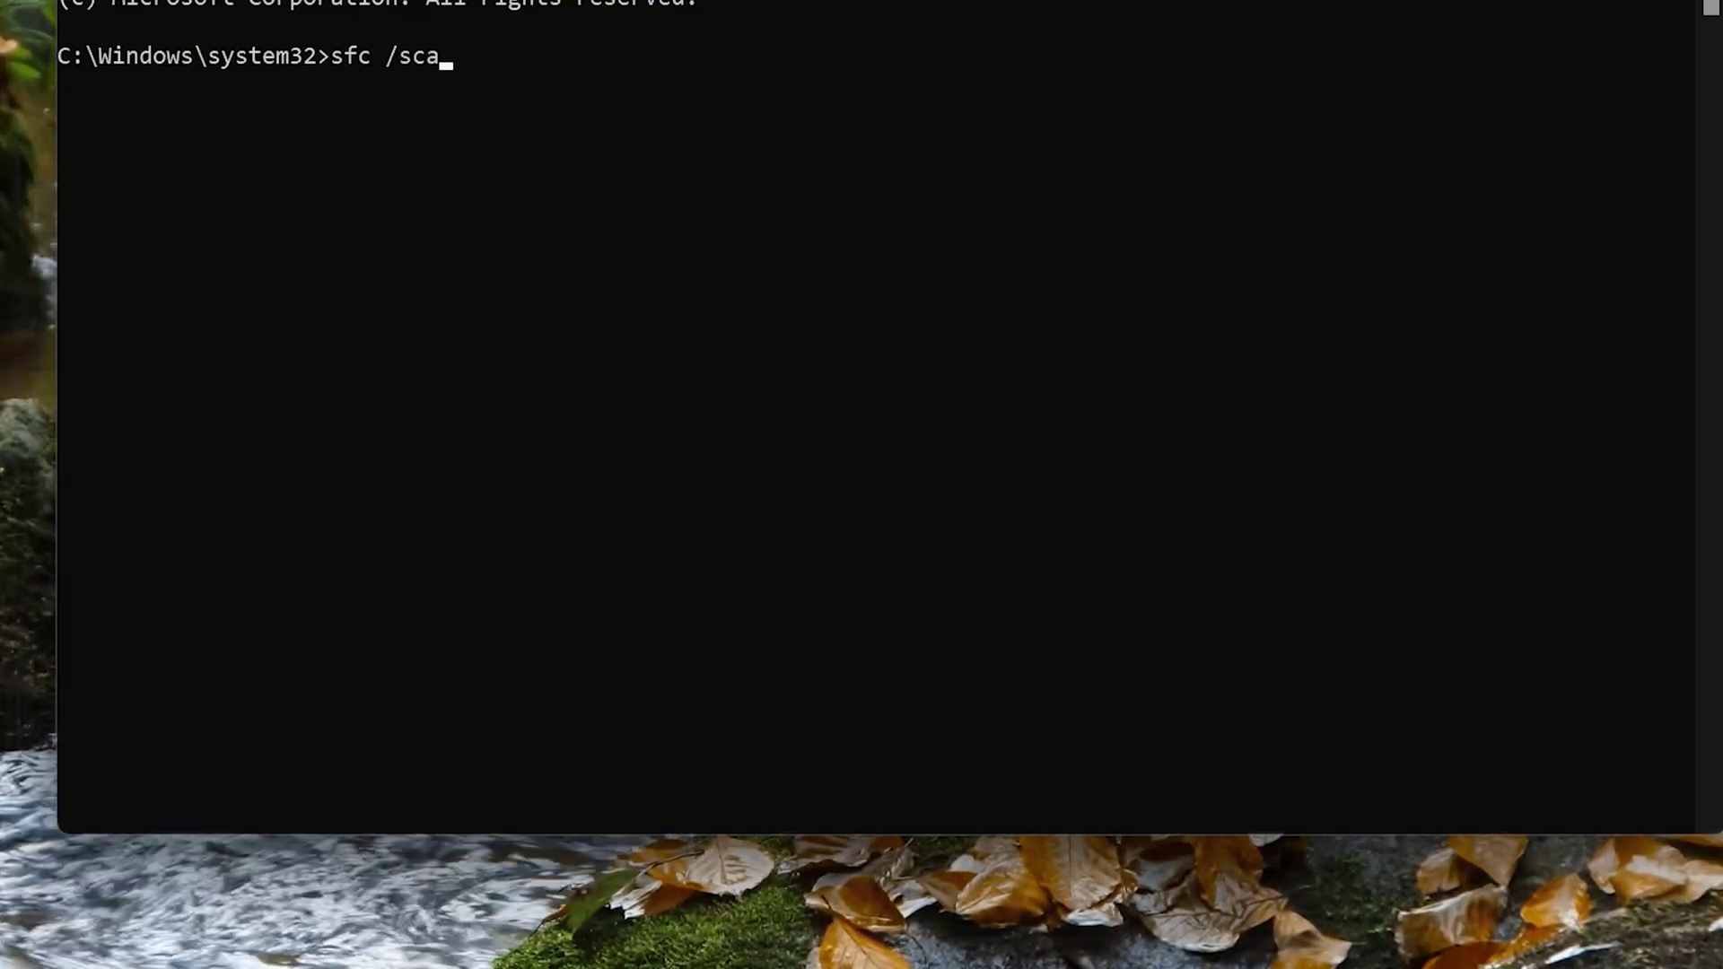
type("nnow")
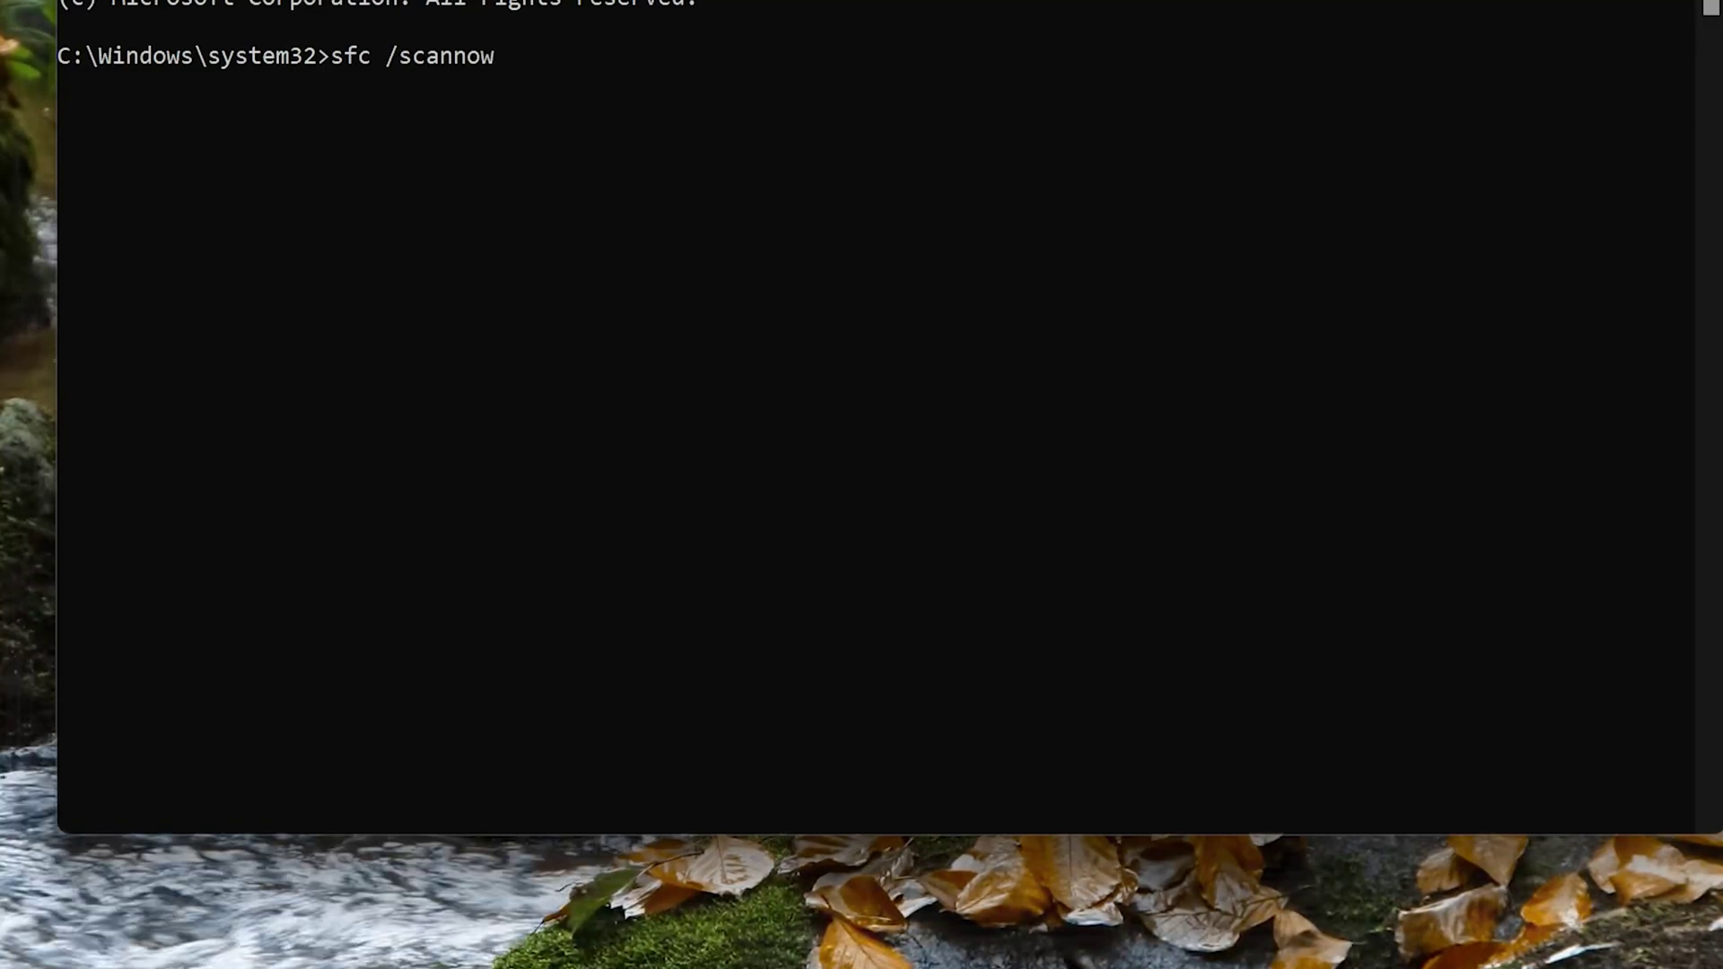
key("Return")
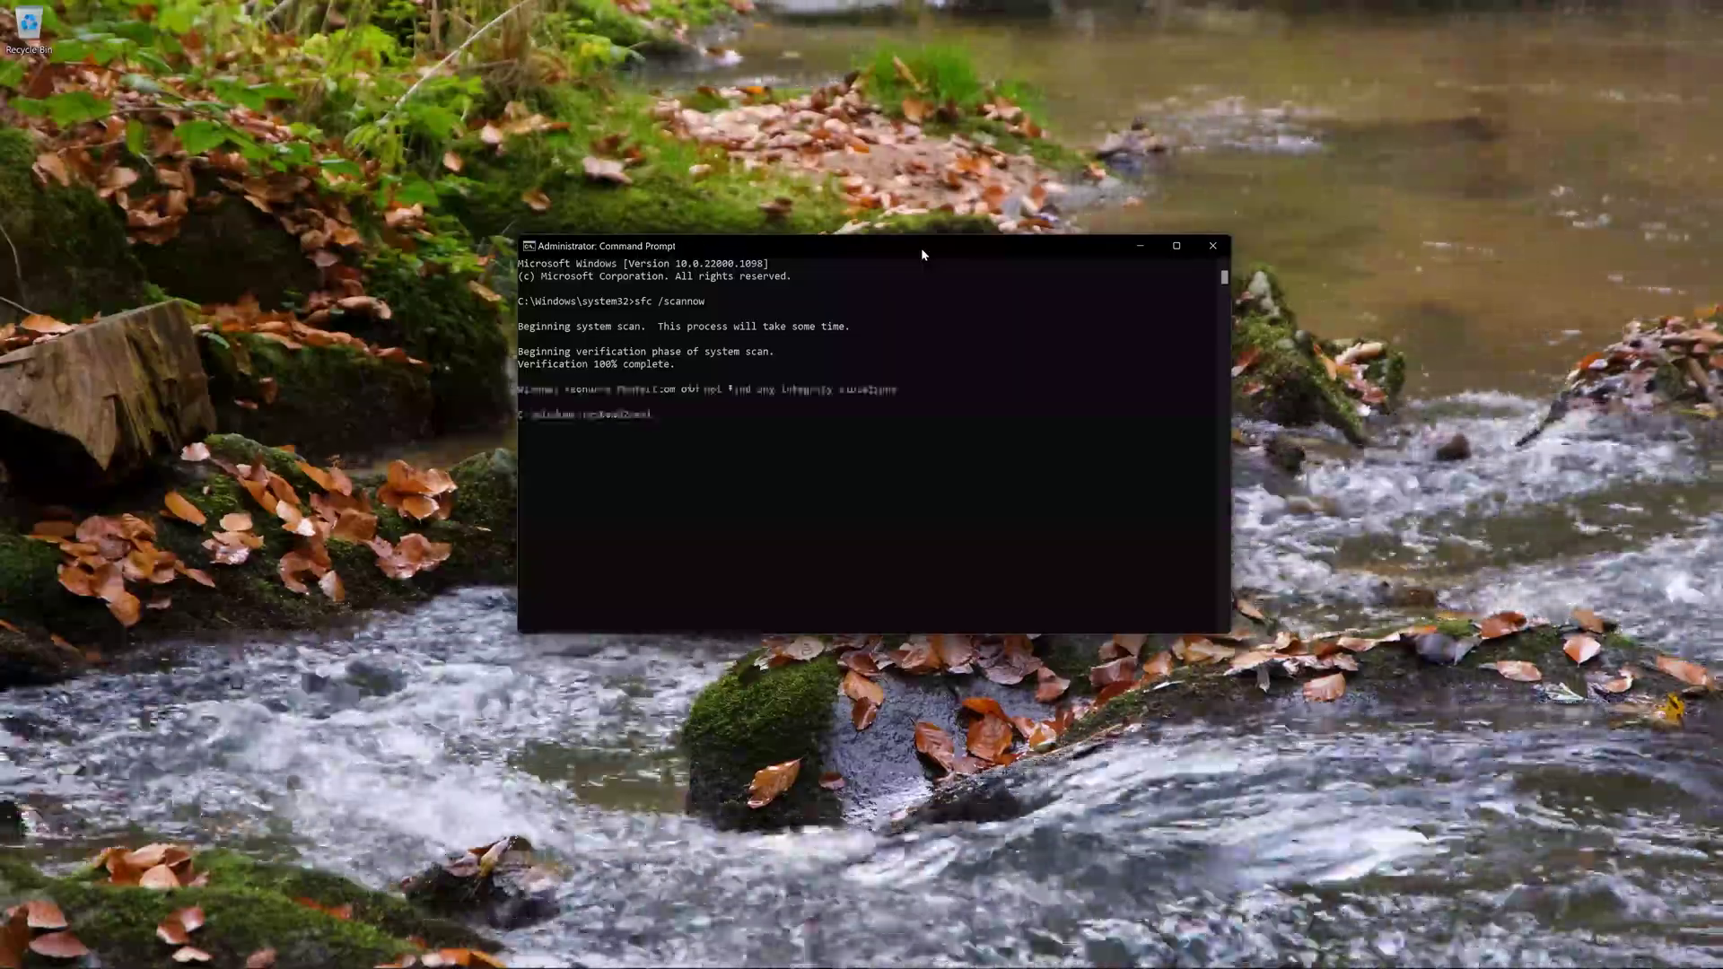
type("exit")
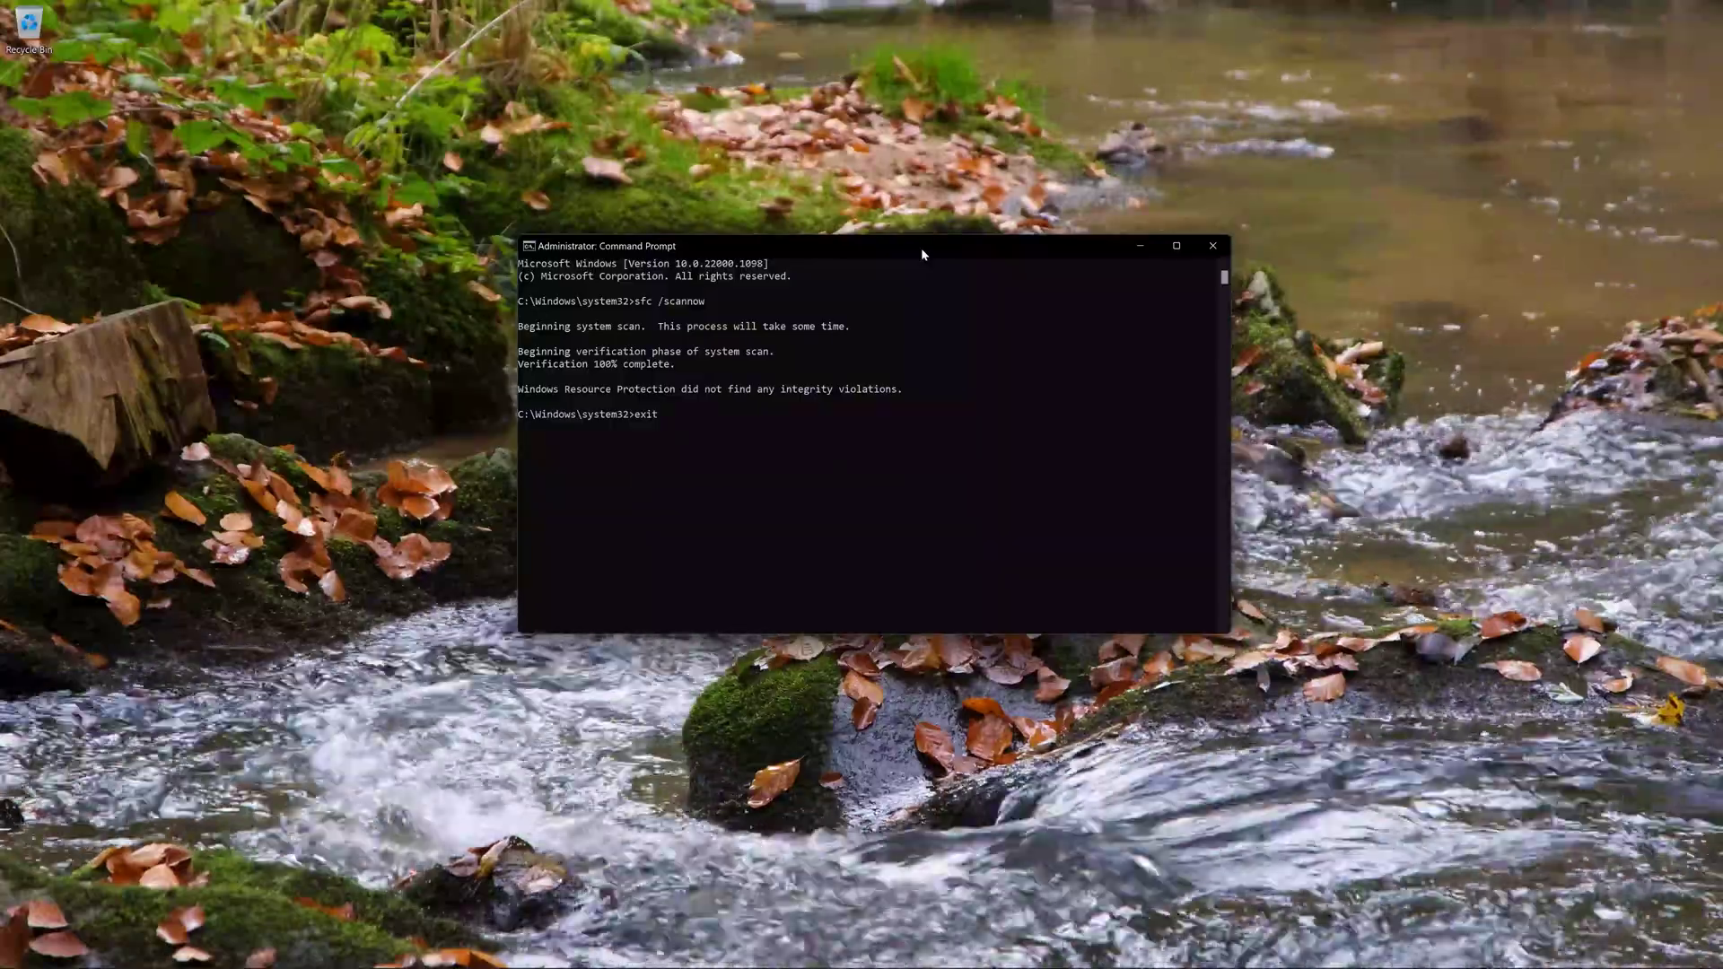
Step: Close the administrator Command Prompt with the exit command
key("Return")
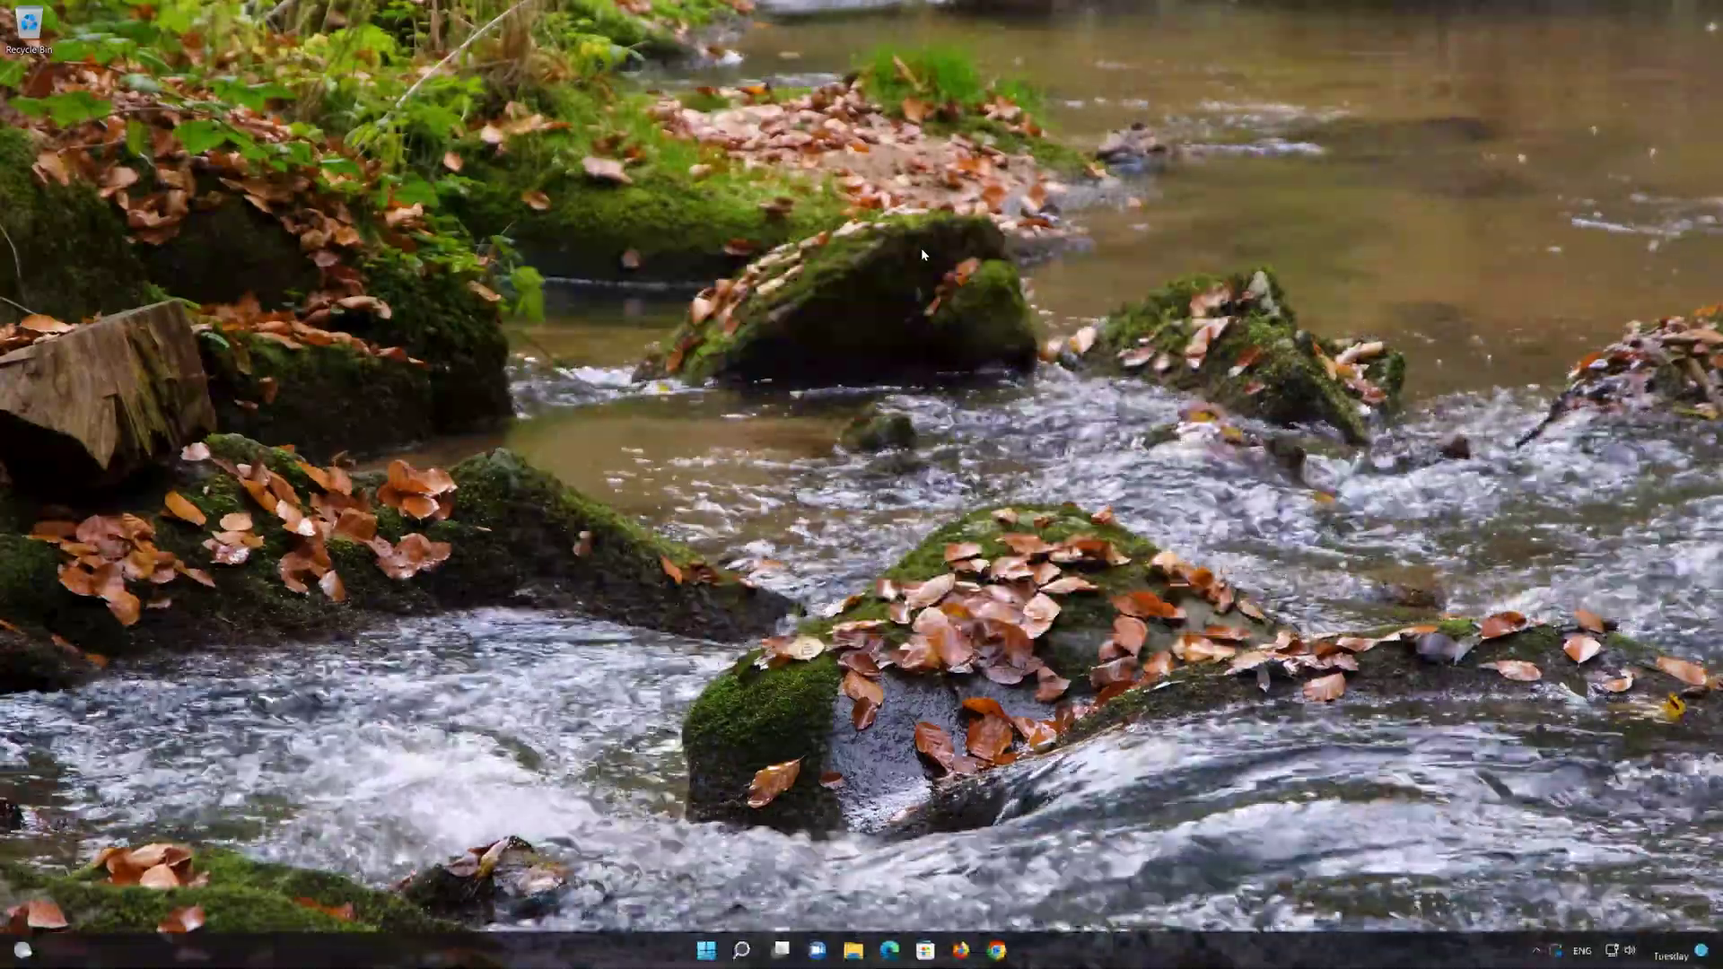